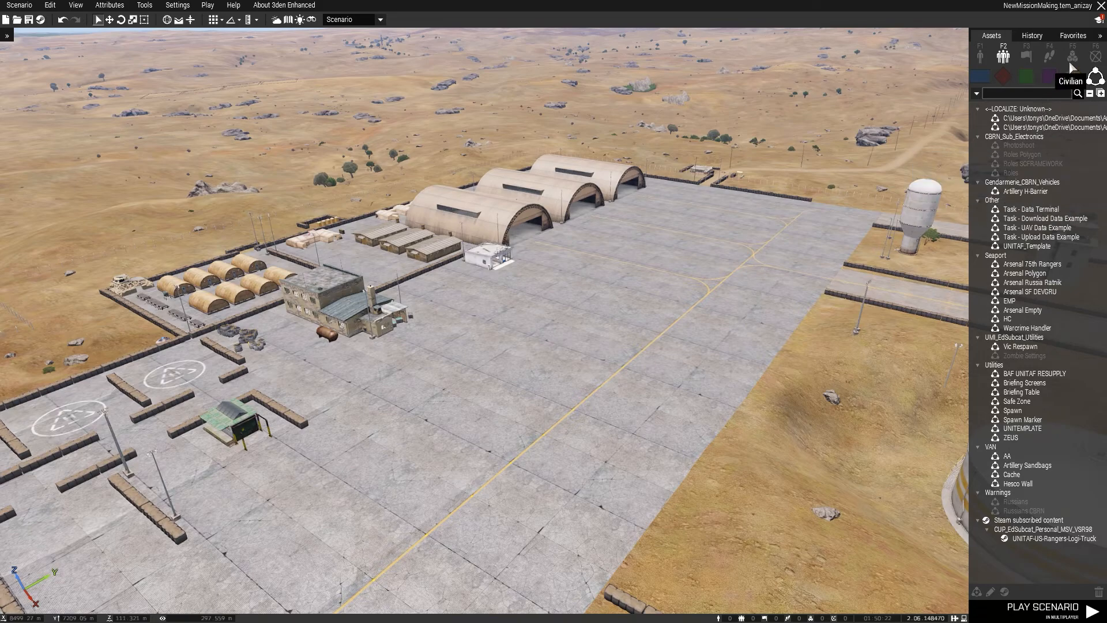
Place the UNITAF_Template composition on the open airfield apron beside the yellow line.
click(1031, 247)
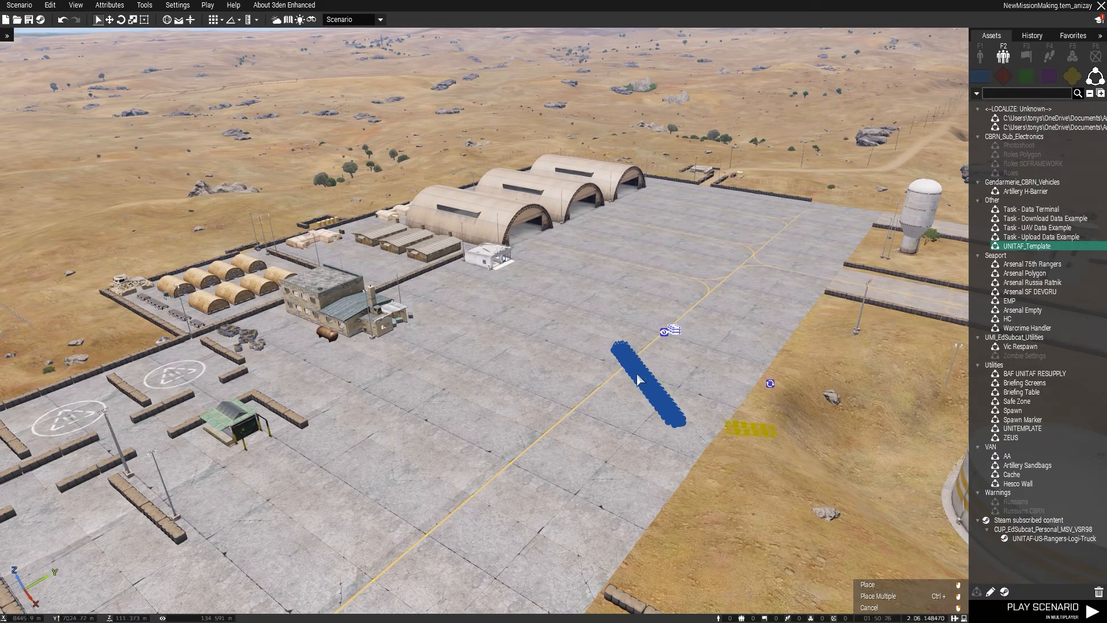
key(w)
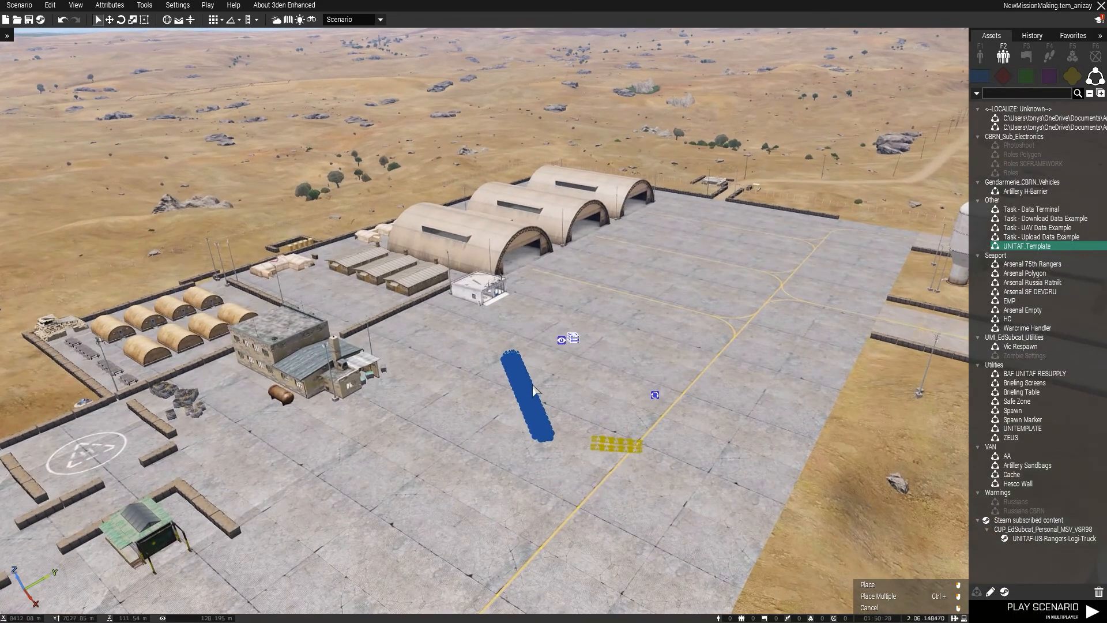
key(w)
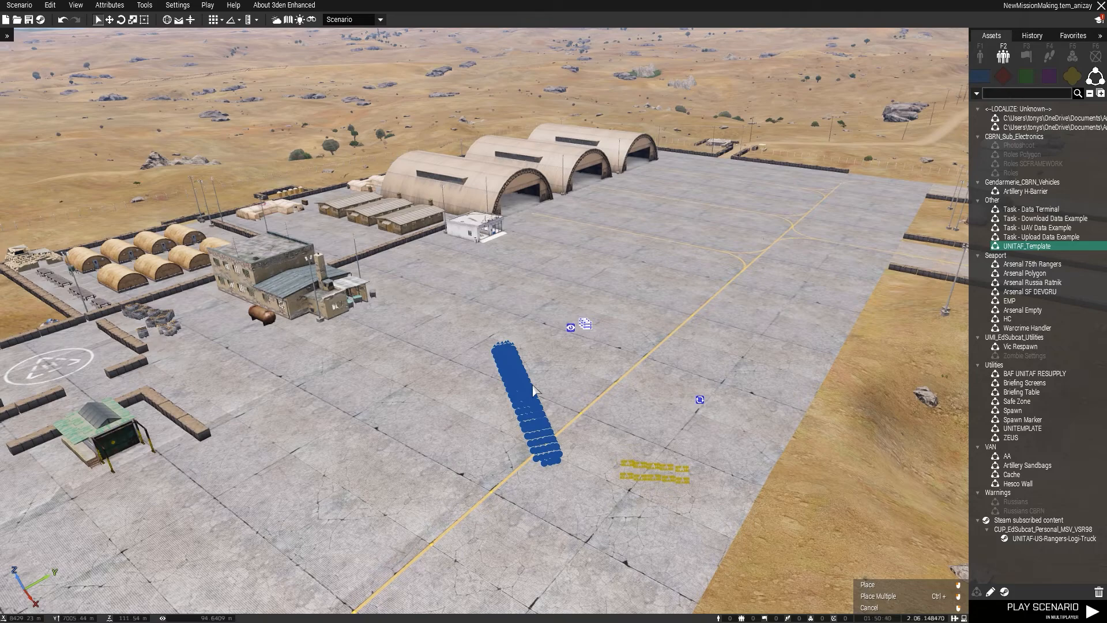
click(532, 391)
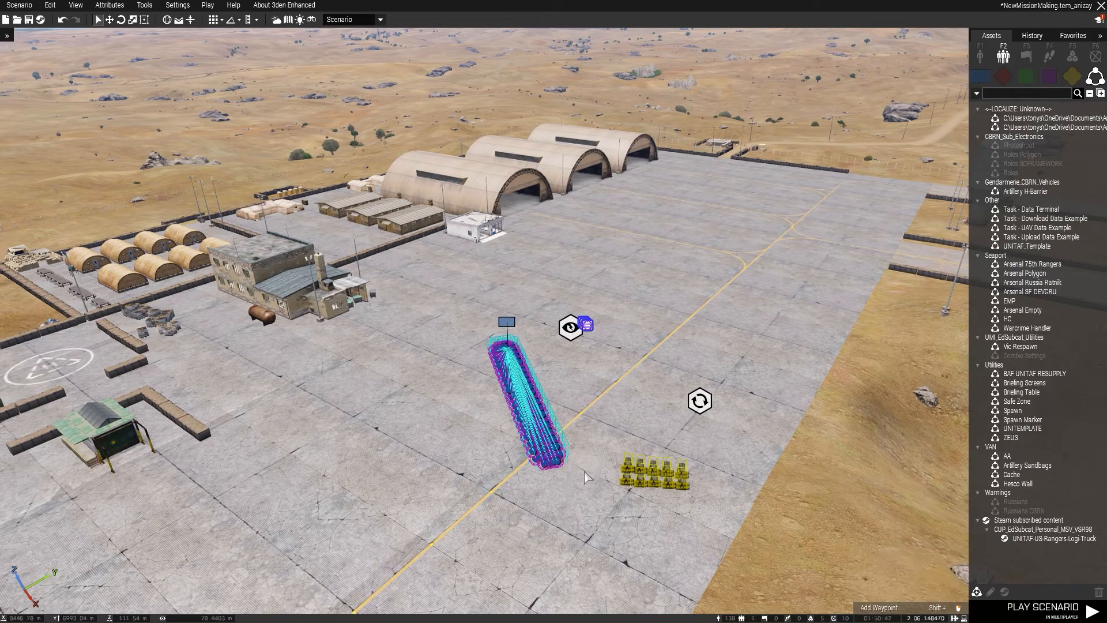
click(590, 485)
Examine the composition's long row of riflemen and their shared group up close.
scroll(605, 494, up, 5)
right_drag(604, 494, 565, 477)
right_drag(636, 374, 578, 396)
key(d)
key(w)
key(s)
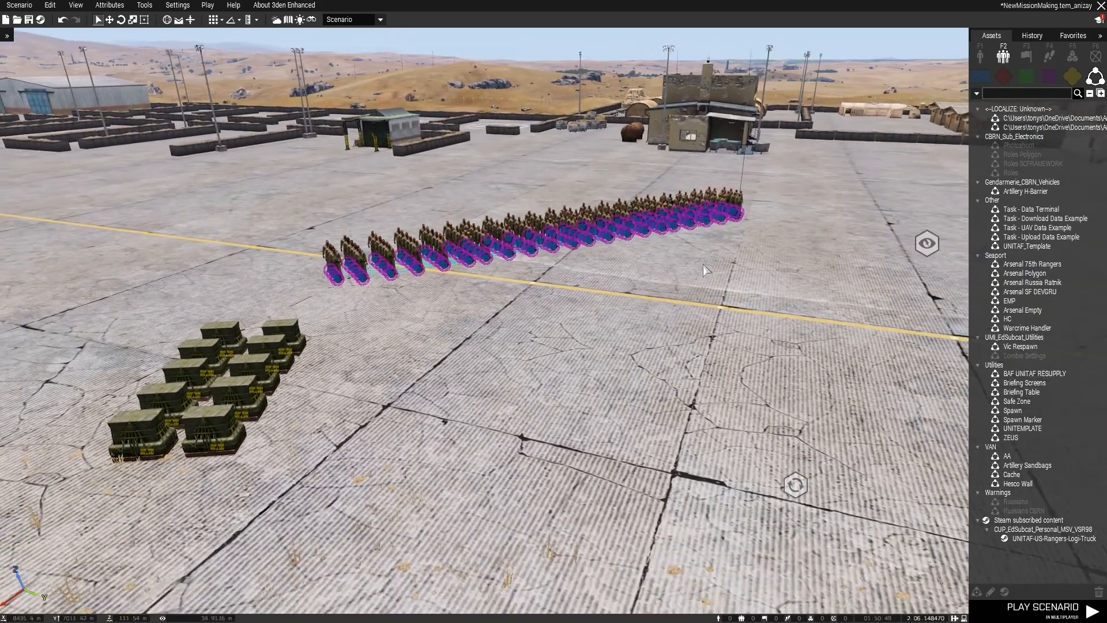
click(745, 162)
drag(745, 163, 416, 261)
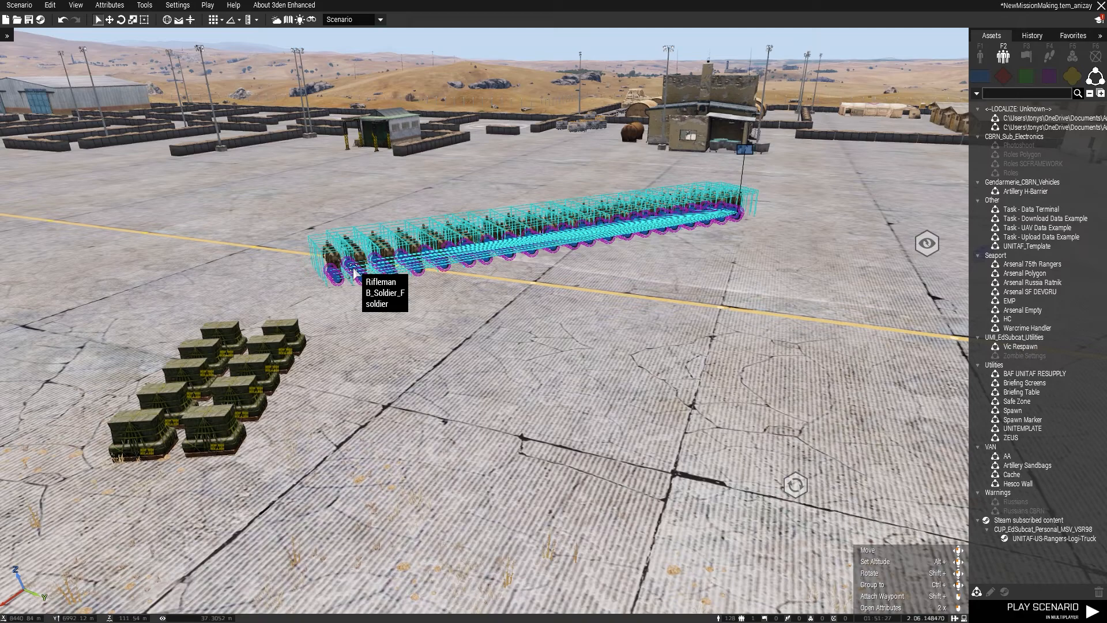
Inspect the NATO supply boxes and check the variable names in the attributes of two arsenal crates.
drag(143, 453, 80, 494)
click(324, 340)
drag(342, 308, 68, 495)
click(224, 447)
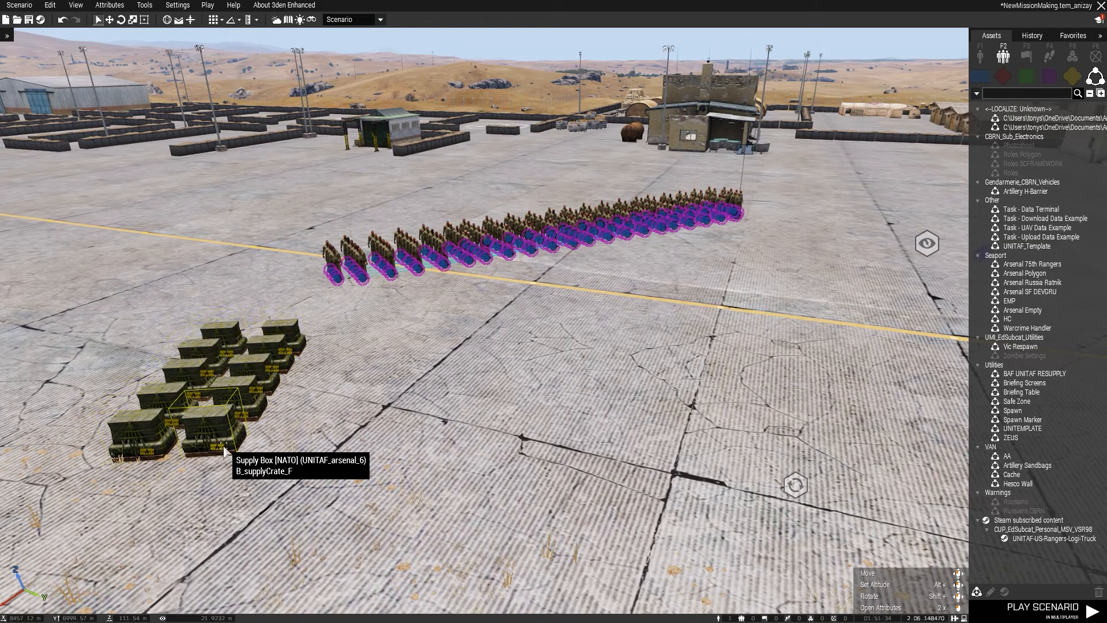
double_click(223, 447)
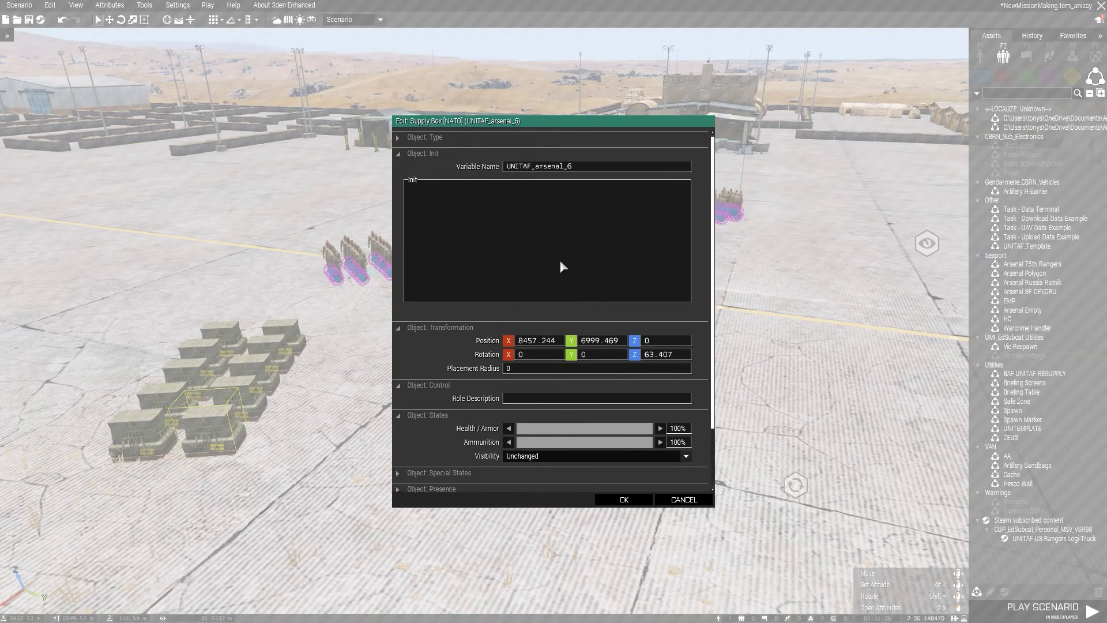
key(Escape)
click(247, 414)
double_click(247, 414)
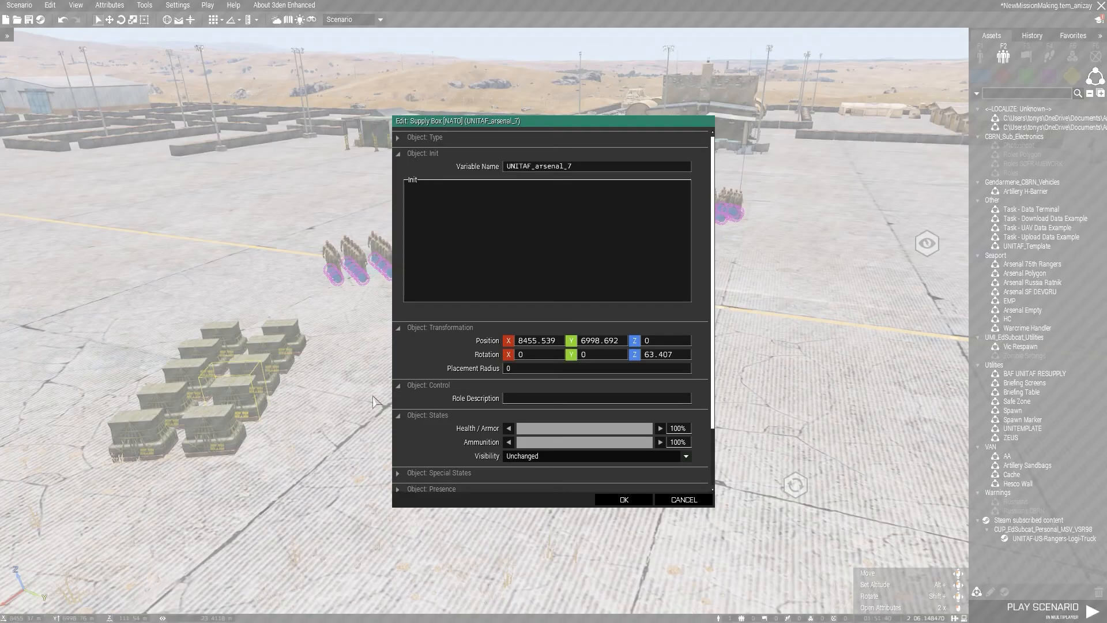
key(Escape)
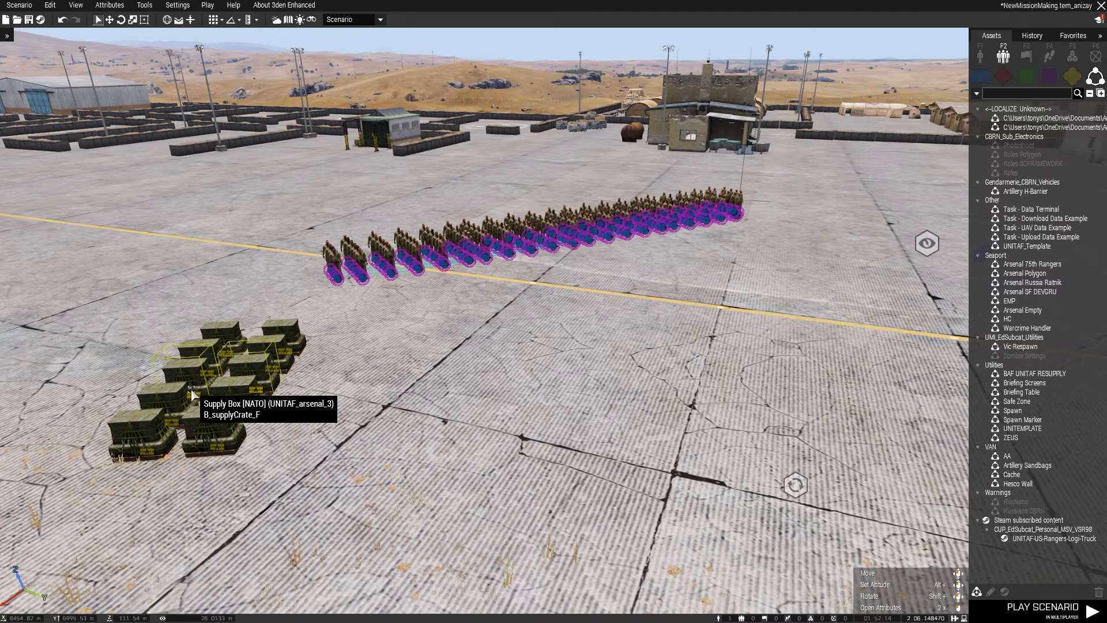
Examine the Respawn Position module and the Headless Client entities placed with the composition.
key(a)
right_drag(429, 386, 535, 412)
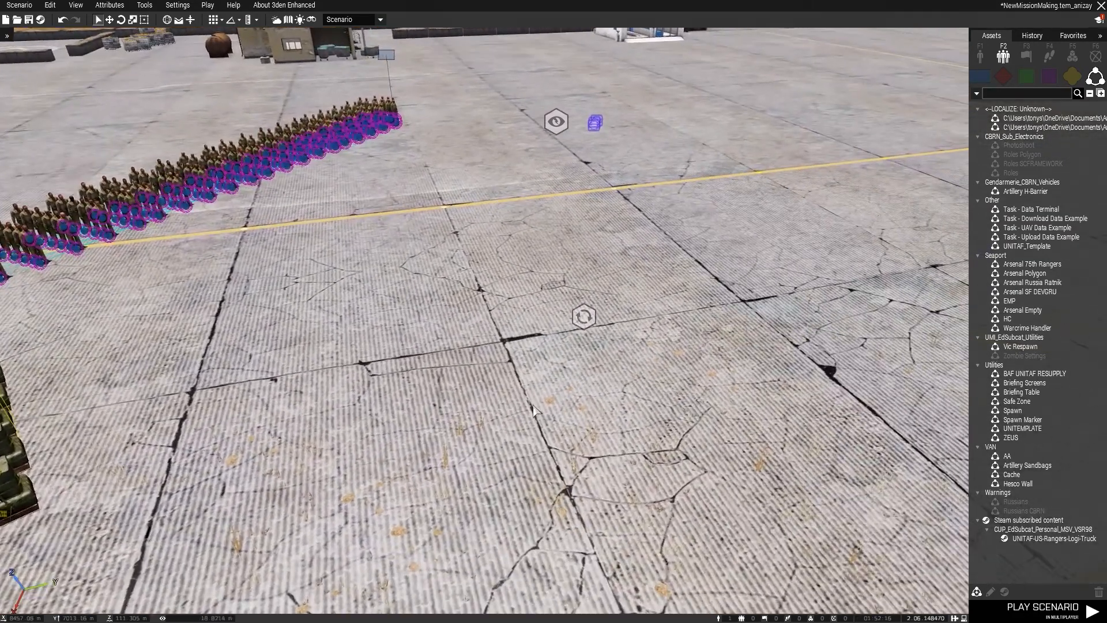
click(586, 313)
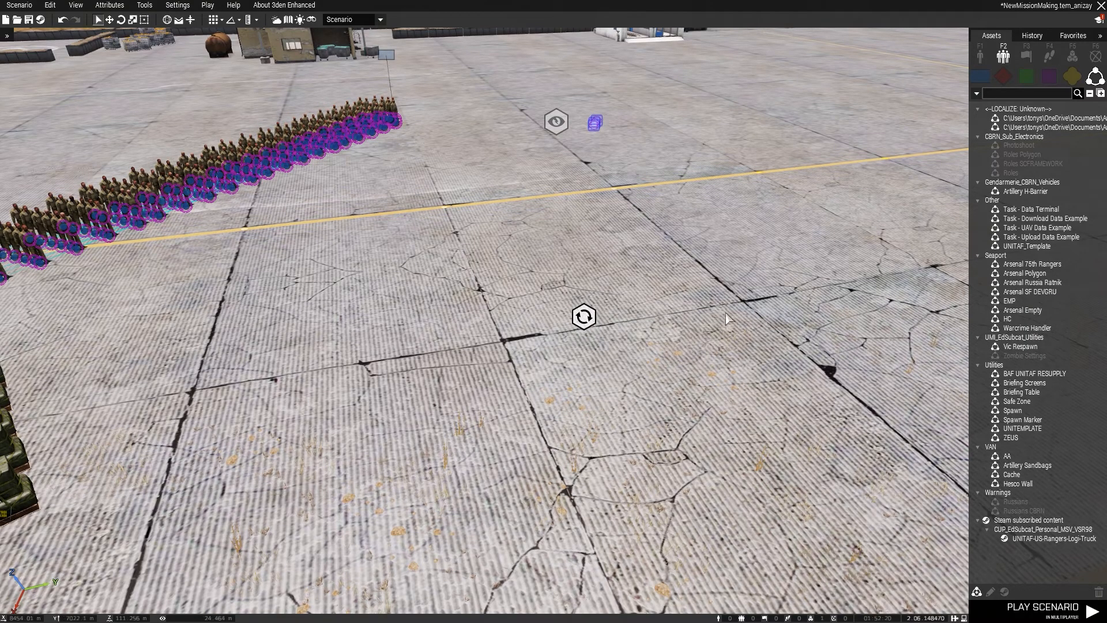
key(d)
key(w)
right_drag(728, 315, 671, 315)
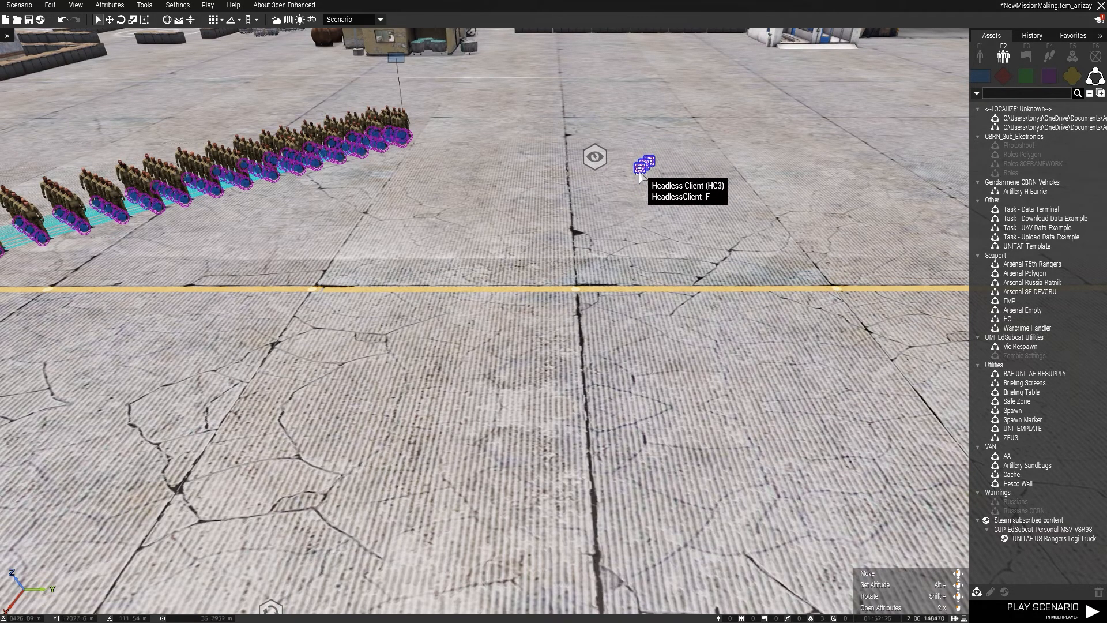
scroll(640, 176, down, 5)
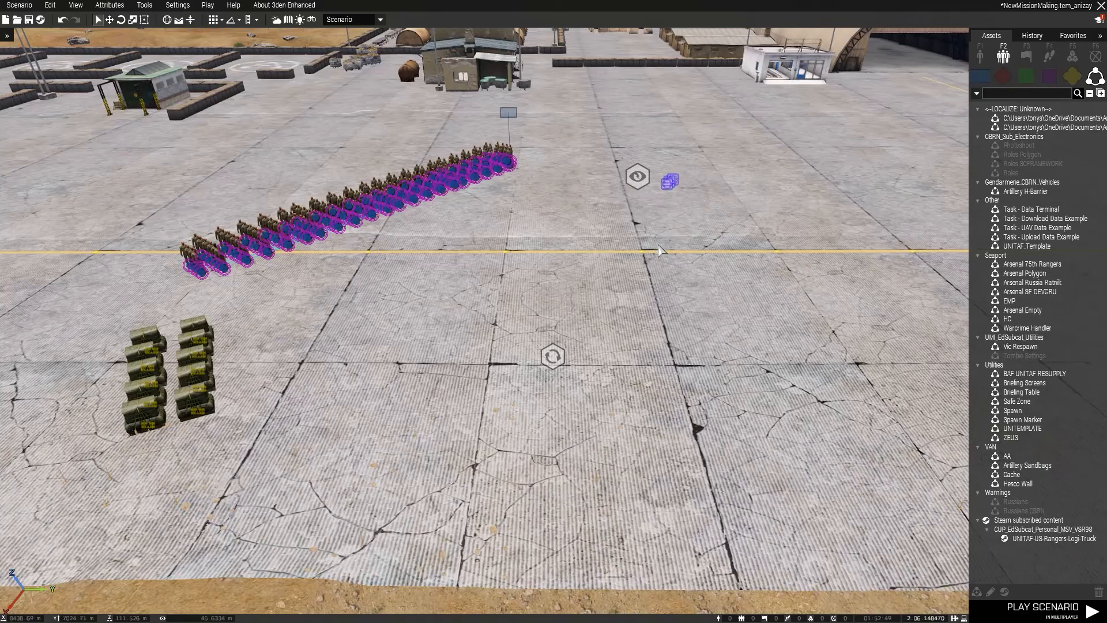
Show the map and move the Respawn Position module north, just above the Landay airfield label.
key(m)
scroll(658, 249, up, 6)
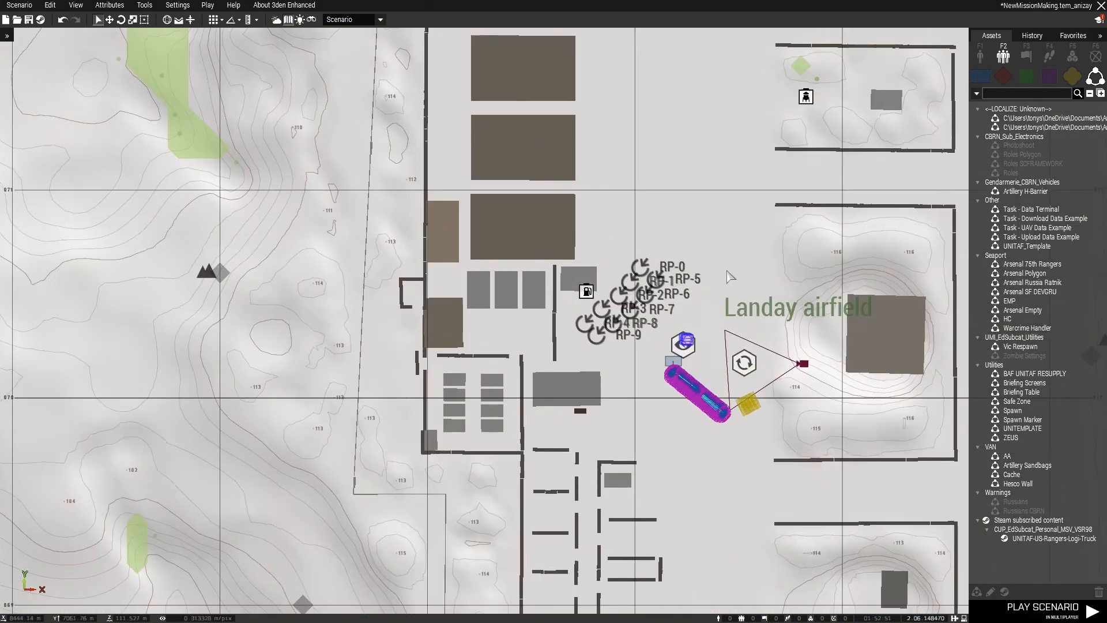
scroll(694, 293, up, 3)
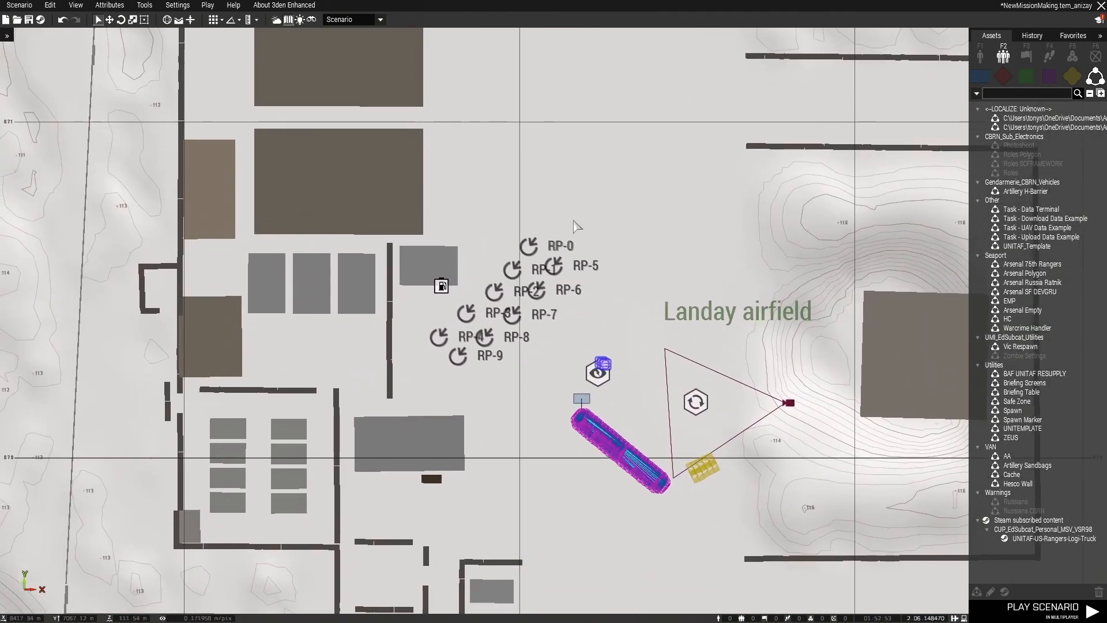
mouse_move(407, 396)
mouse_down()
mouse_move(586, 240)
mouse_move(585, 185)
mouse_move(487, 316)
mouse_move(398, 358)
mouse_move(394, 387)
mouse_up()
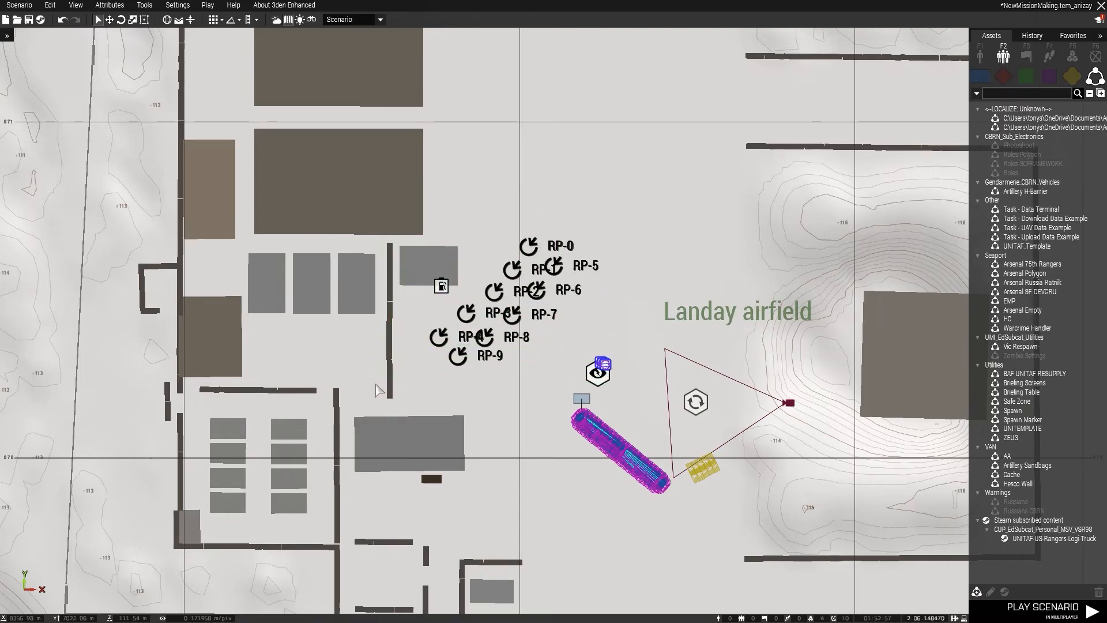
click(468, 391)
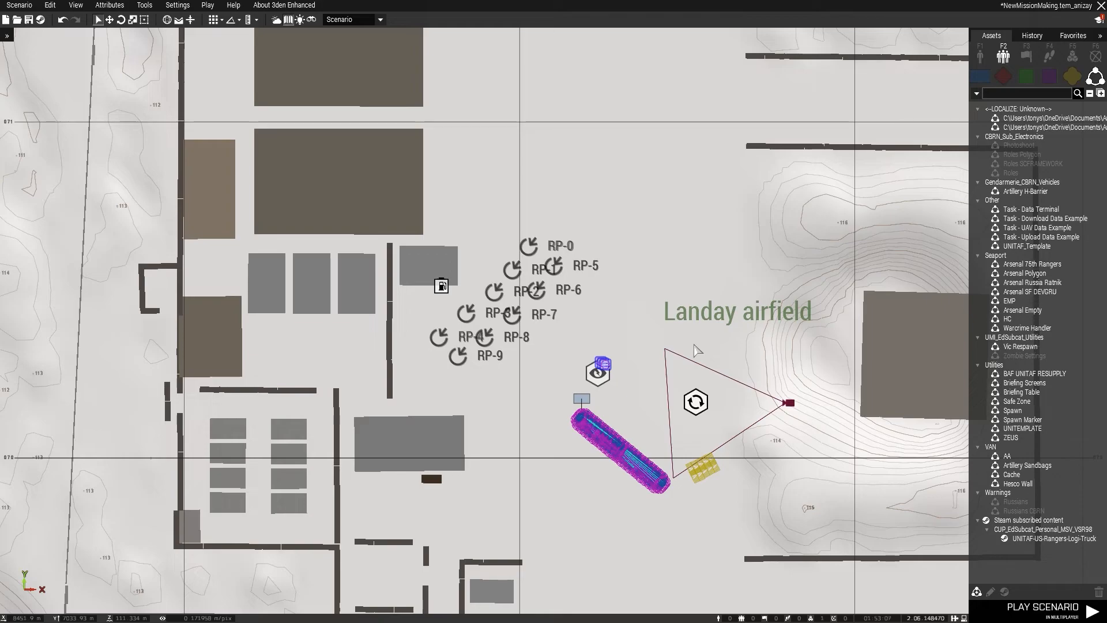
drag(697, 403, 678, 281)
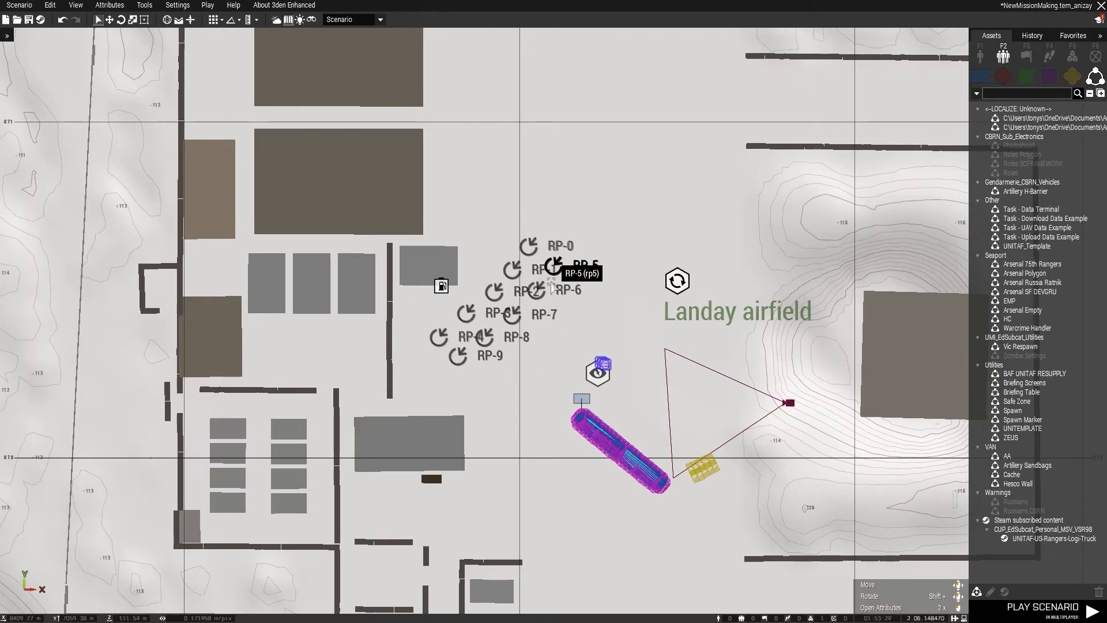
Move the RP-0, RP-1 and RP-2 markers into the row of walled bays south of the building.
drag(529, 246, 519, 227)
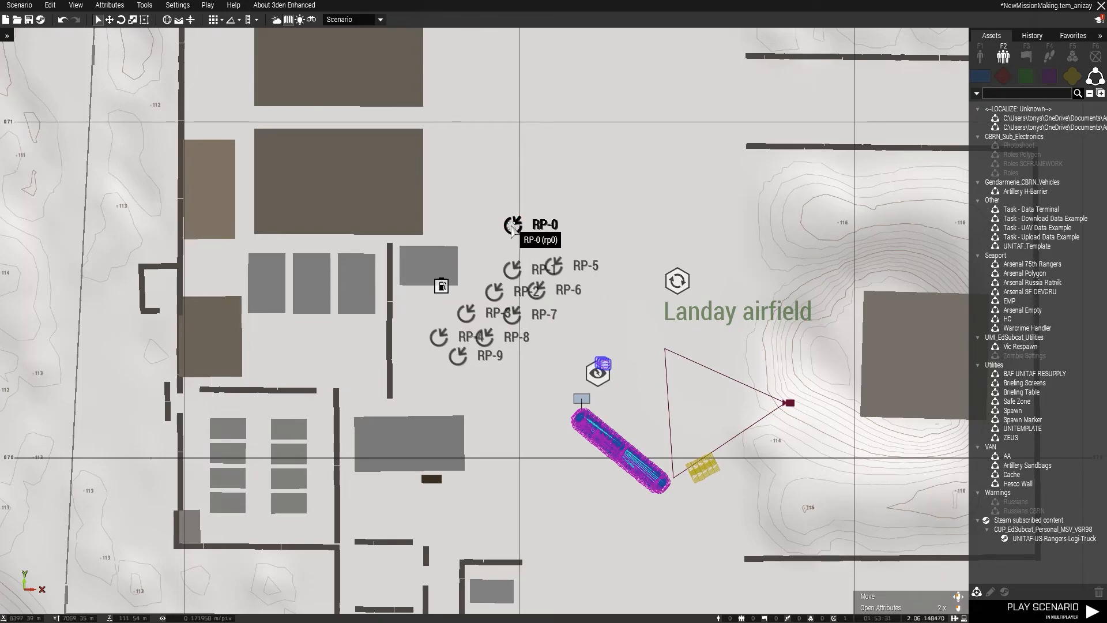
scroll(494, 383, down, 2)
right_drag(504, 389, 480, 311)
drag(479, 207, 393, 404)
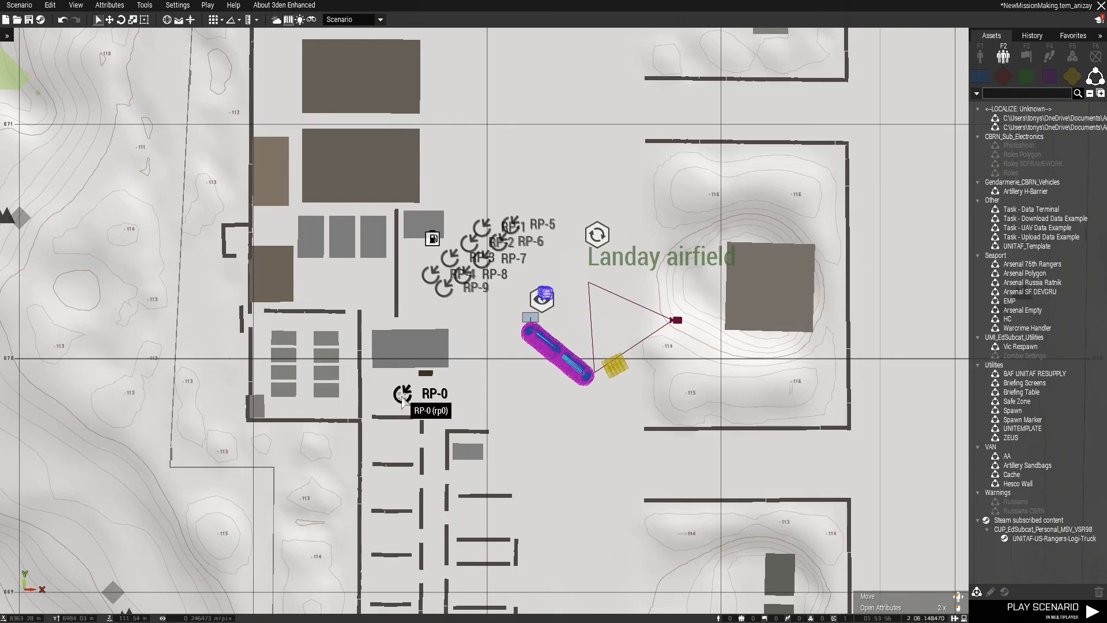
mouse_move(483, 226)
mouse_down()
mouse_move(453, 414)
mouse_move(398, 444)
mouse_up()
scroll(480, 297, down, 2)
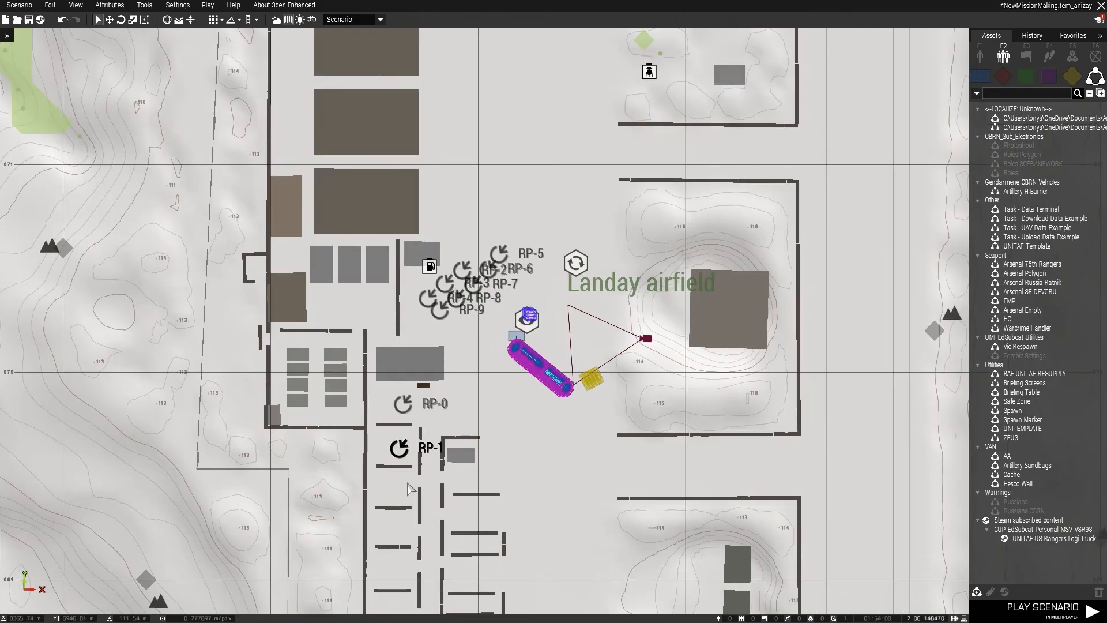
drag(464, 233, 399, 448)
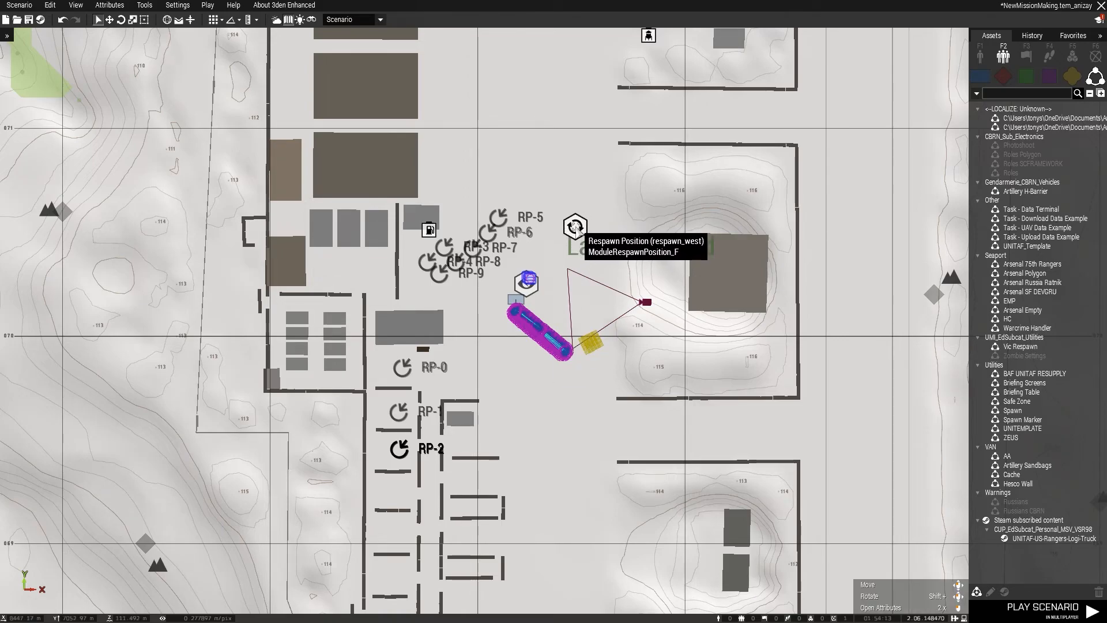
Move one NATO supply box from the crate cluster to beside the RP-2 marker and check its placement in 3D.
right_drag(527, 398, 522, 362)
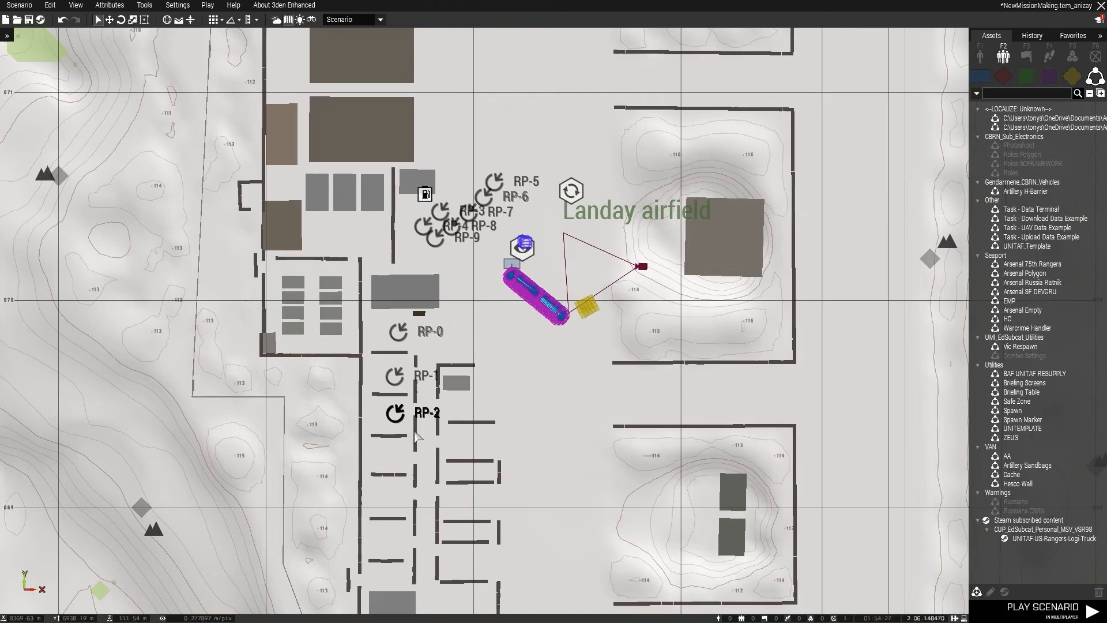
drag(594, 307, 383, 416)
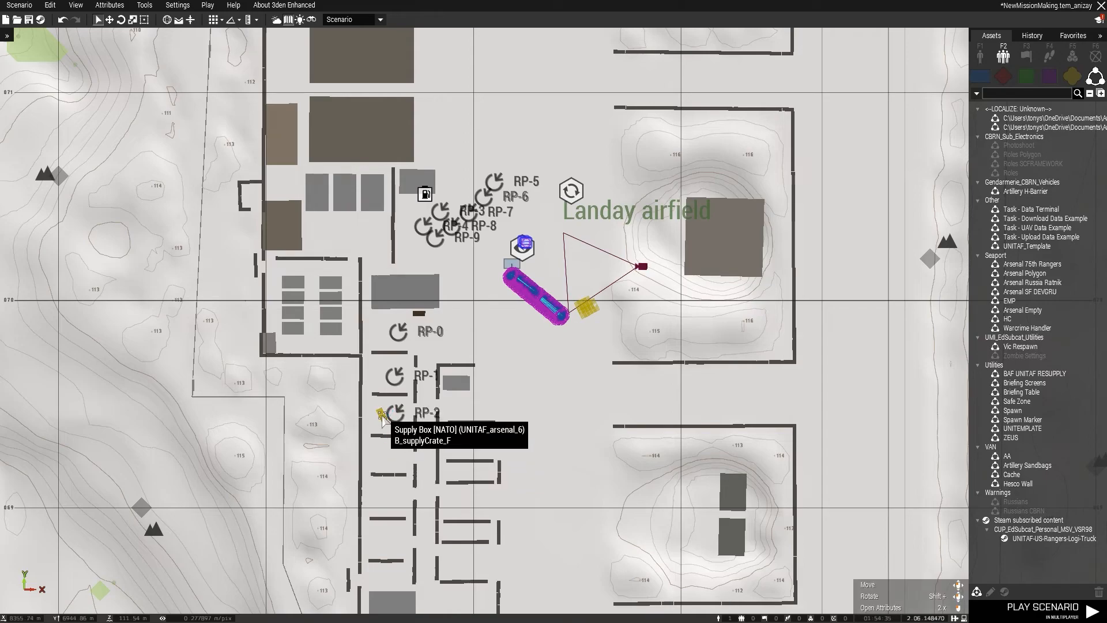
scroll(382, 417, down, 3)
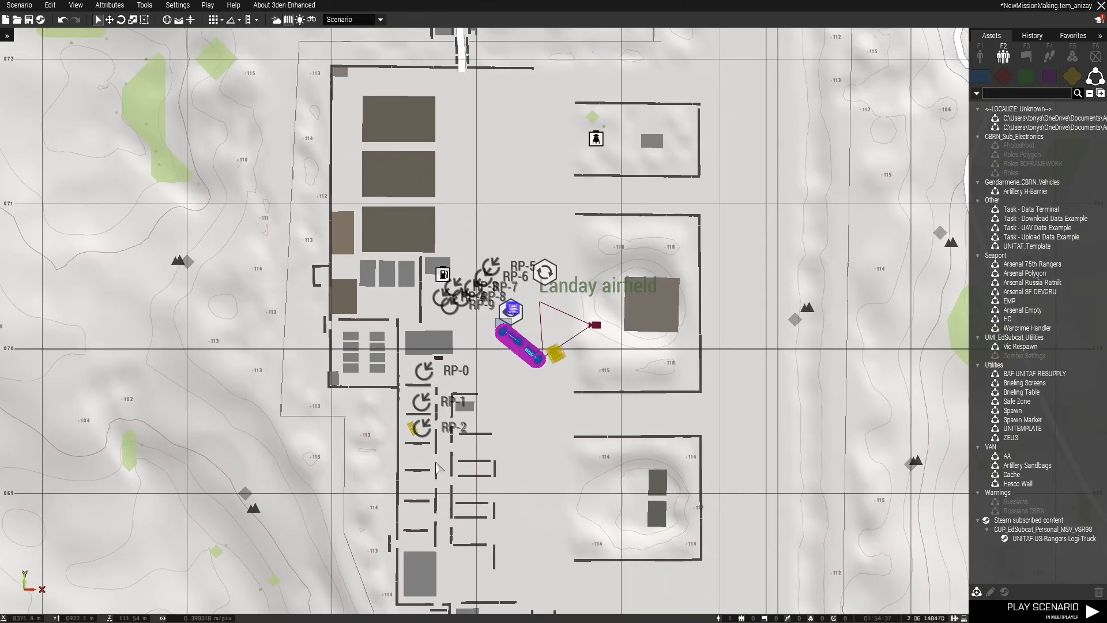
key(m)
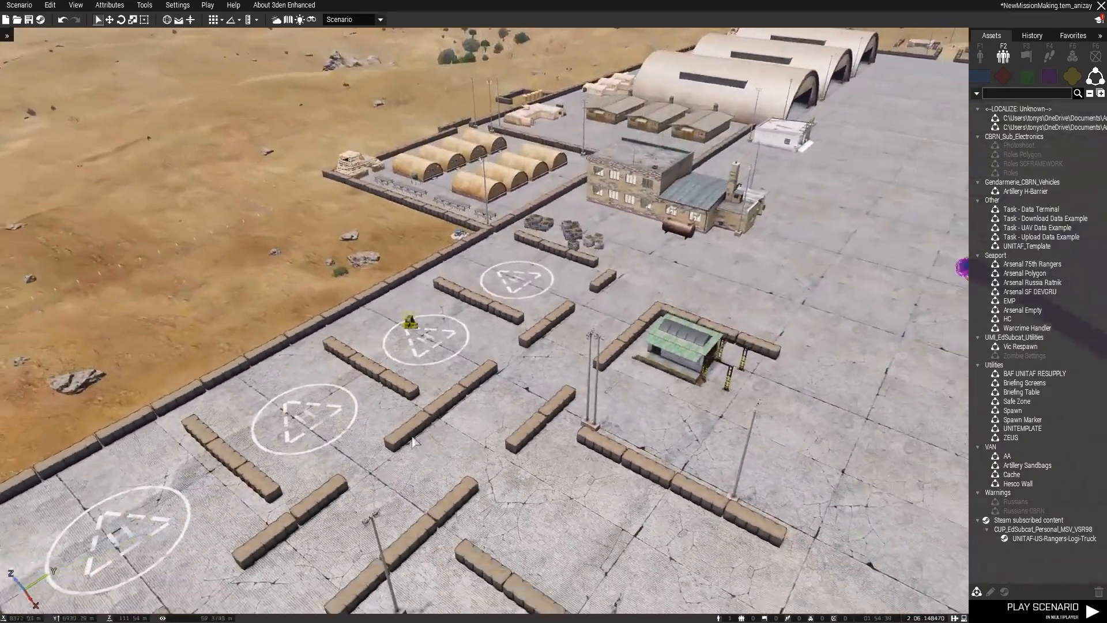
key(m)
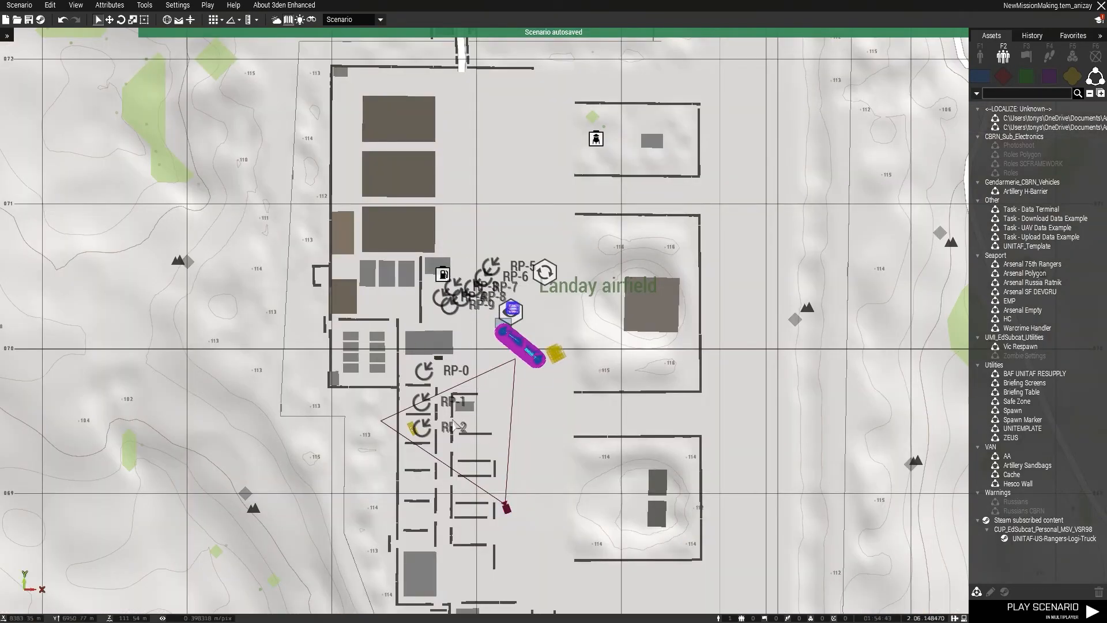
scroll(455, 427, up, 3)
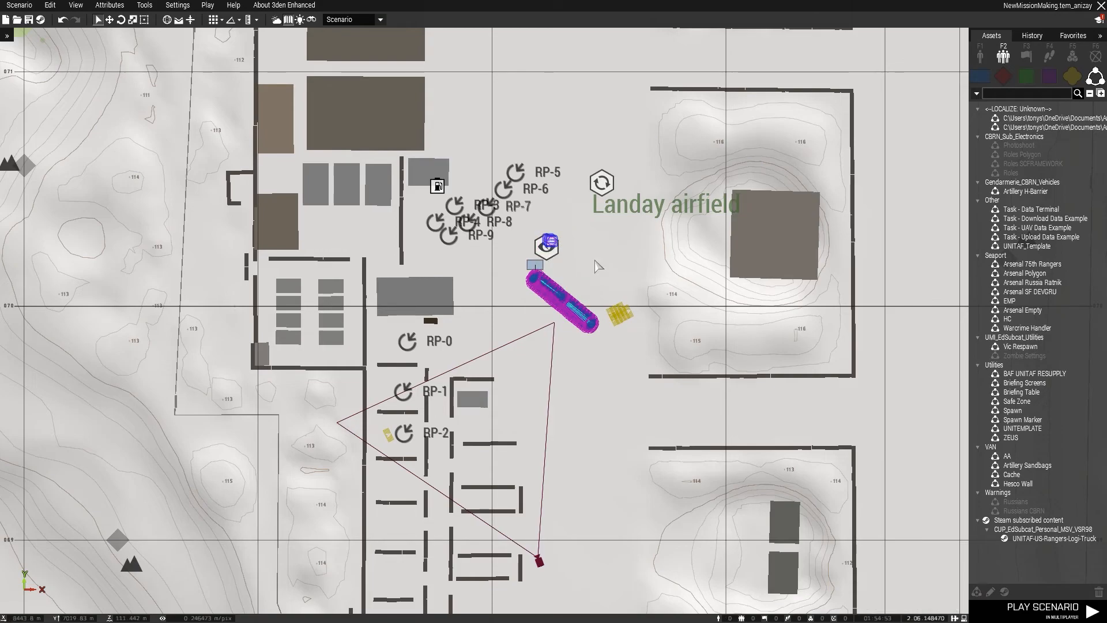
scroll(598, 265, down, 3)
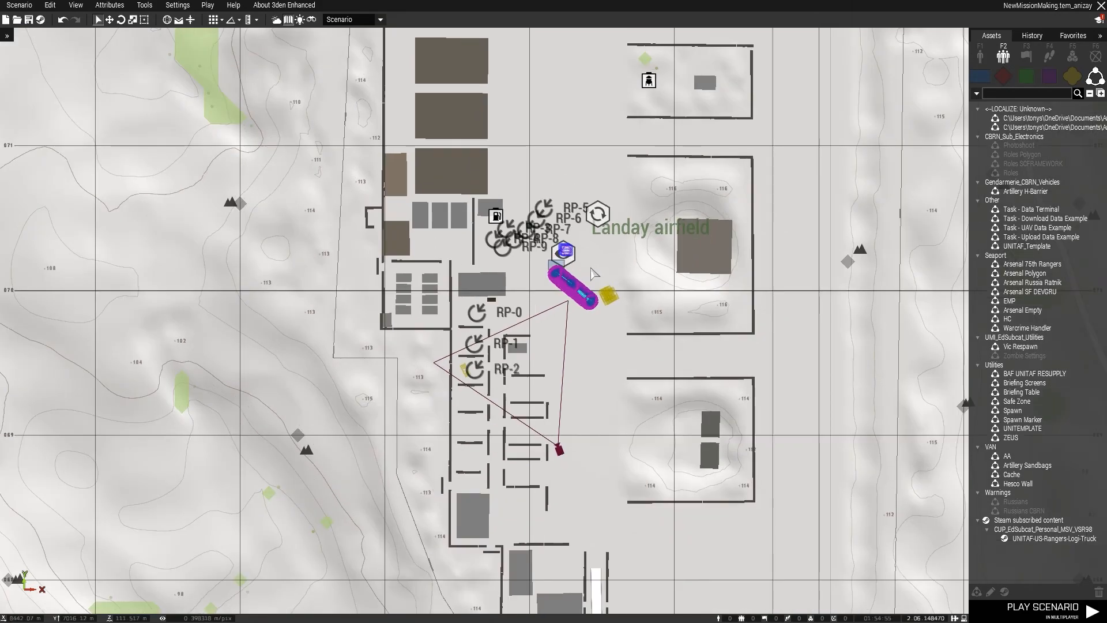
key(m)
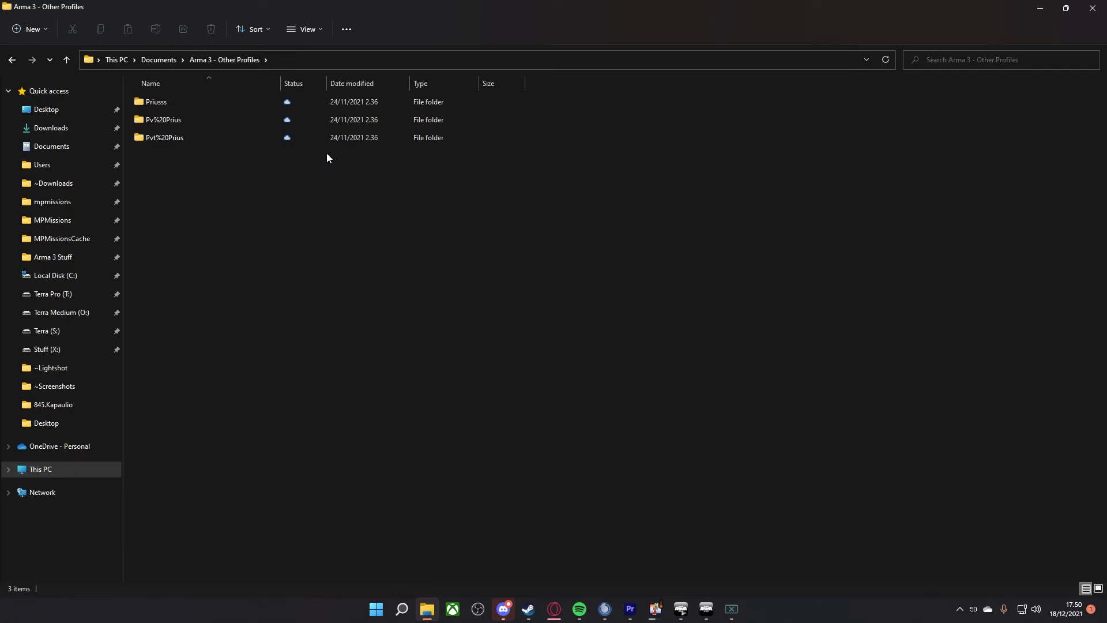
In File Explorer, open the compositions folder of the third profile under Arma 3 - Other Profiles.
double_click(179, 138)
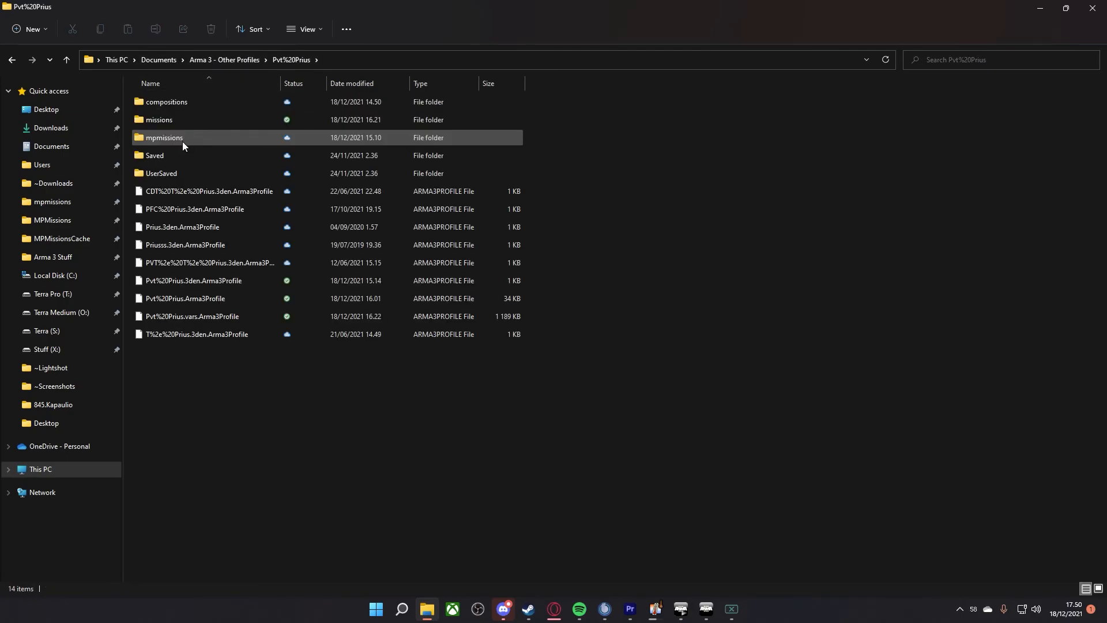
double_click(173, 101)
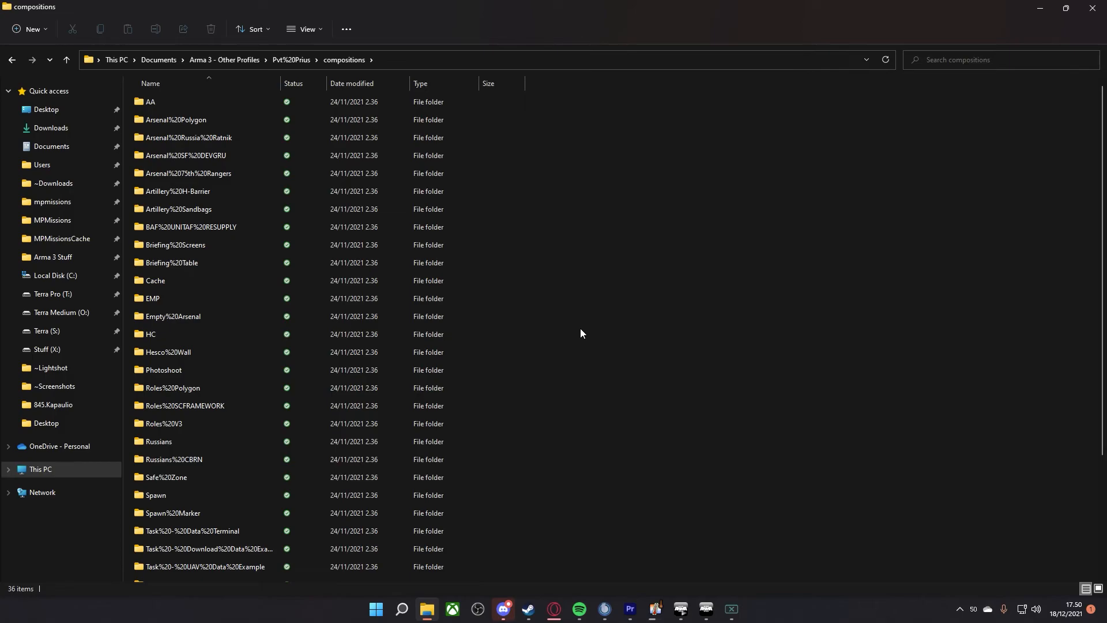
click(706, 609)
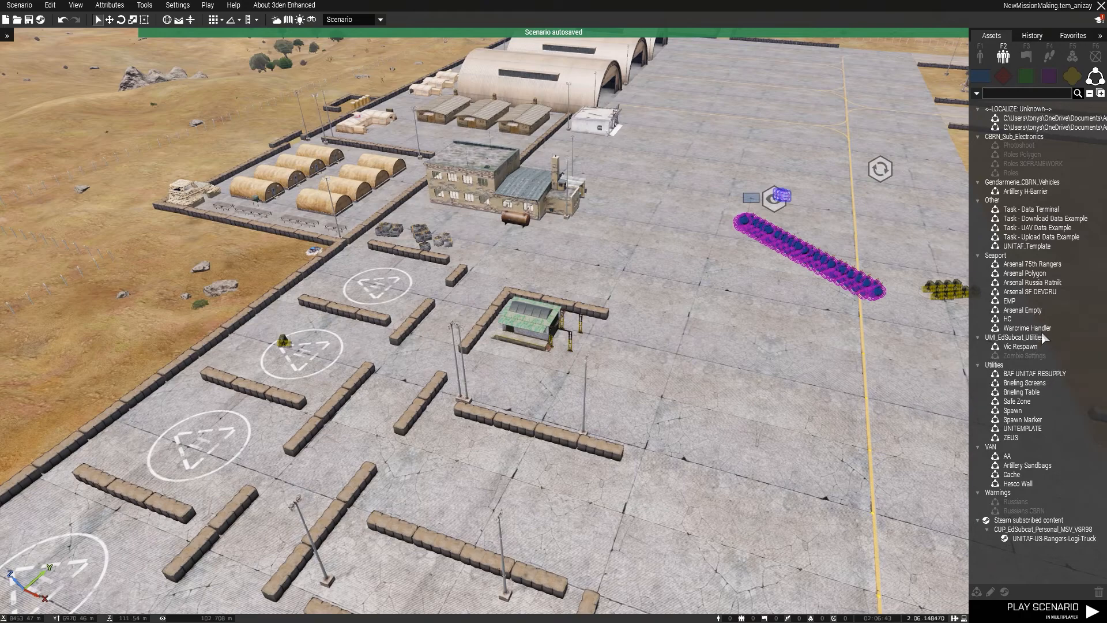
click(1015, 247)
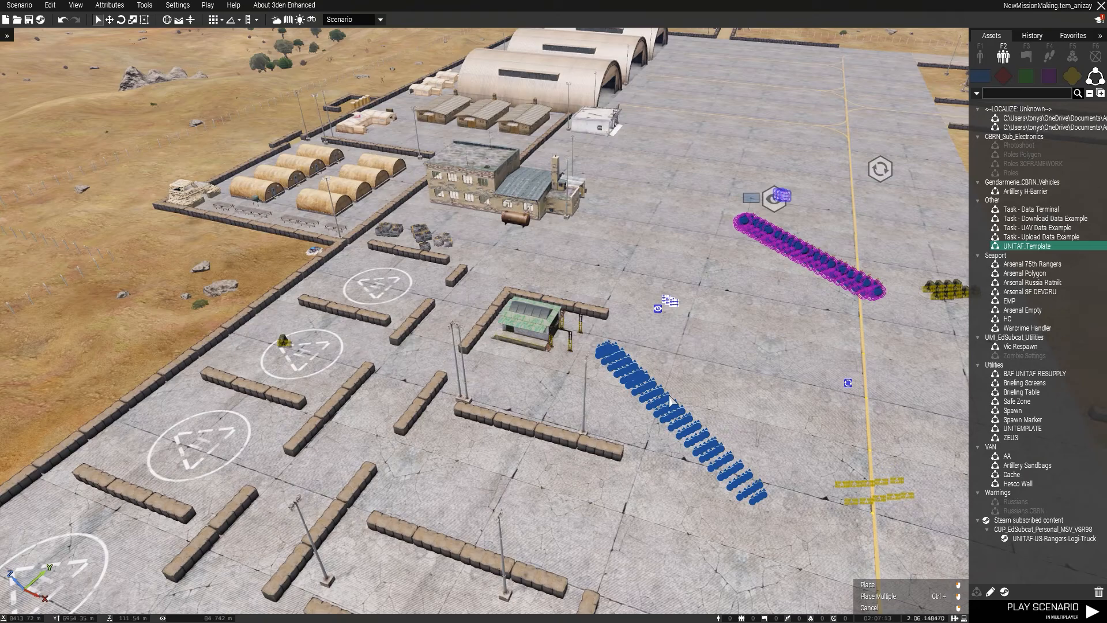
key(m)
right_click(689, 402)
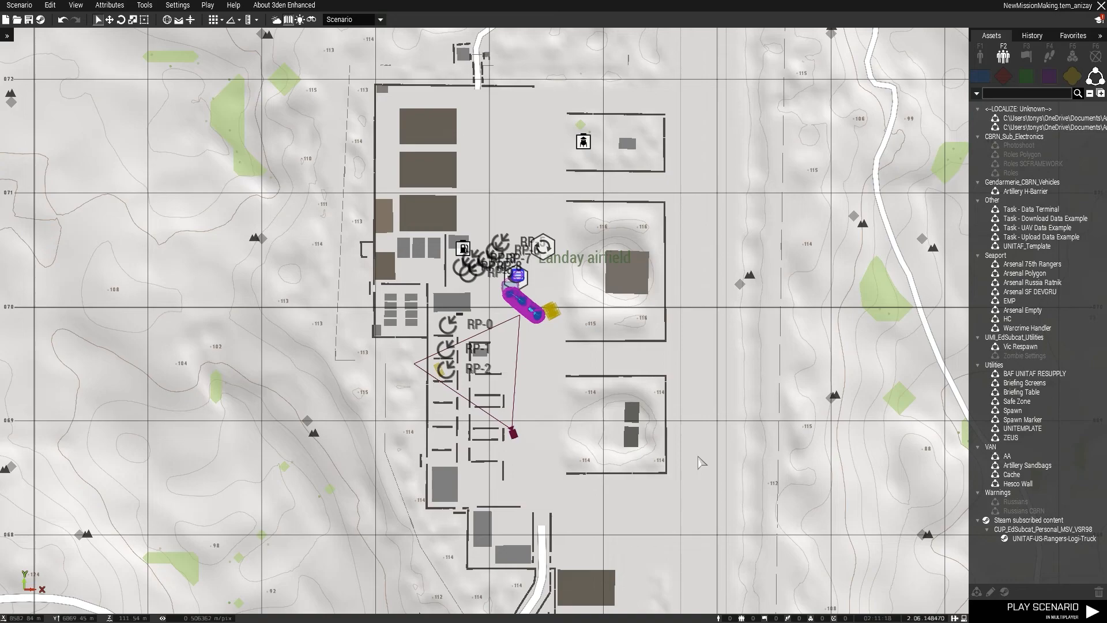
key(m)
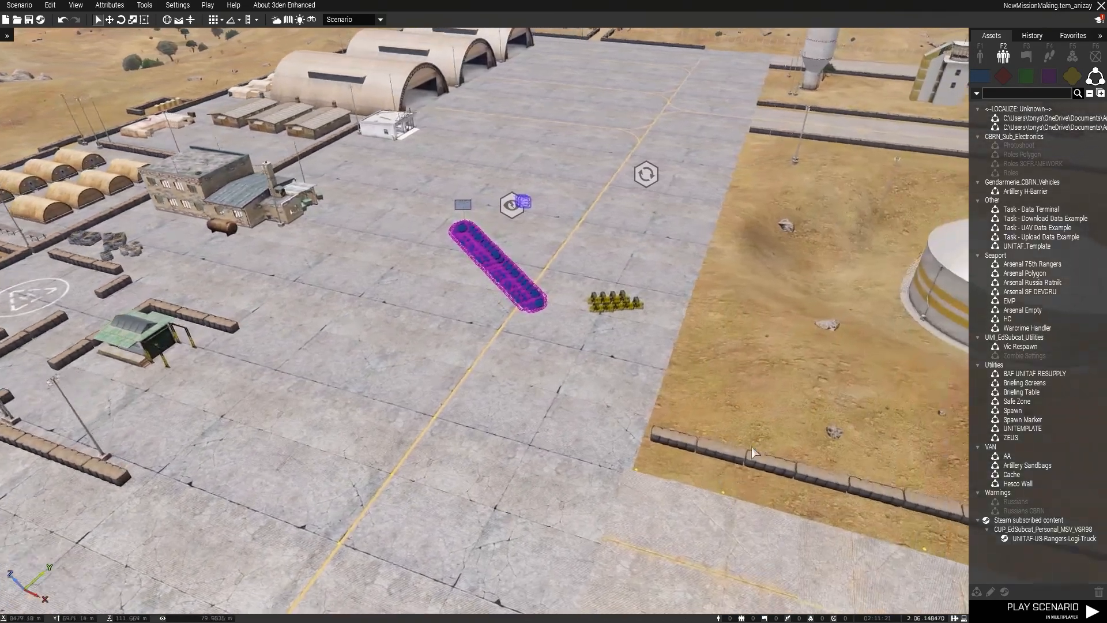
right_drag(753, 452, 671, 420)
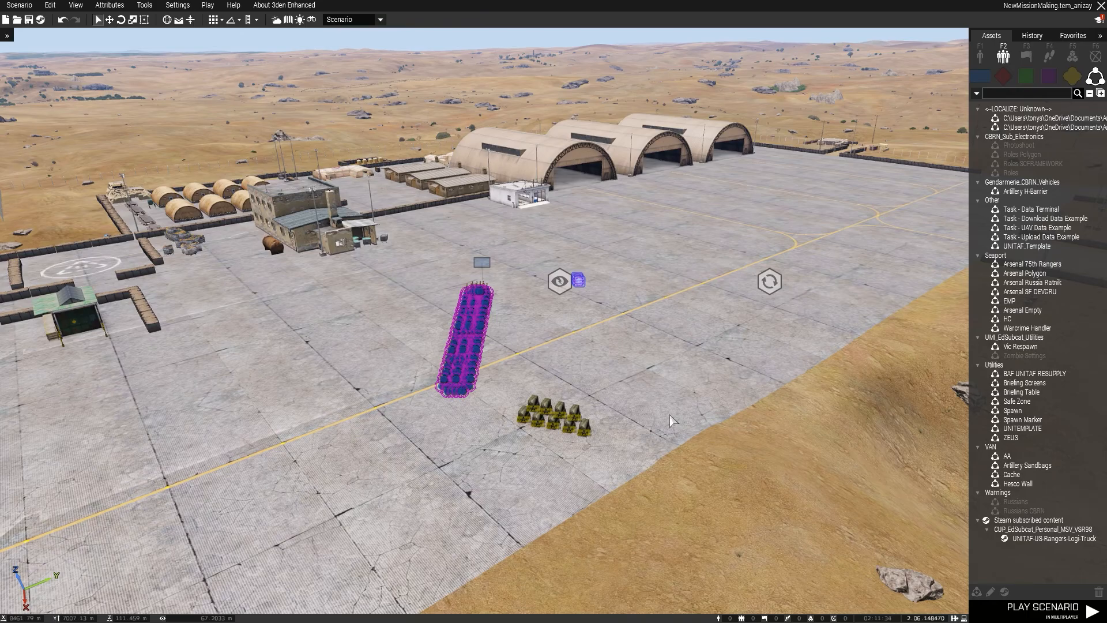
key(m)
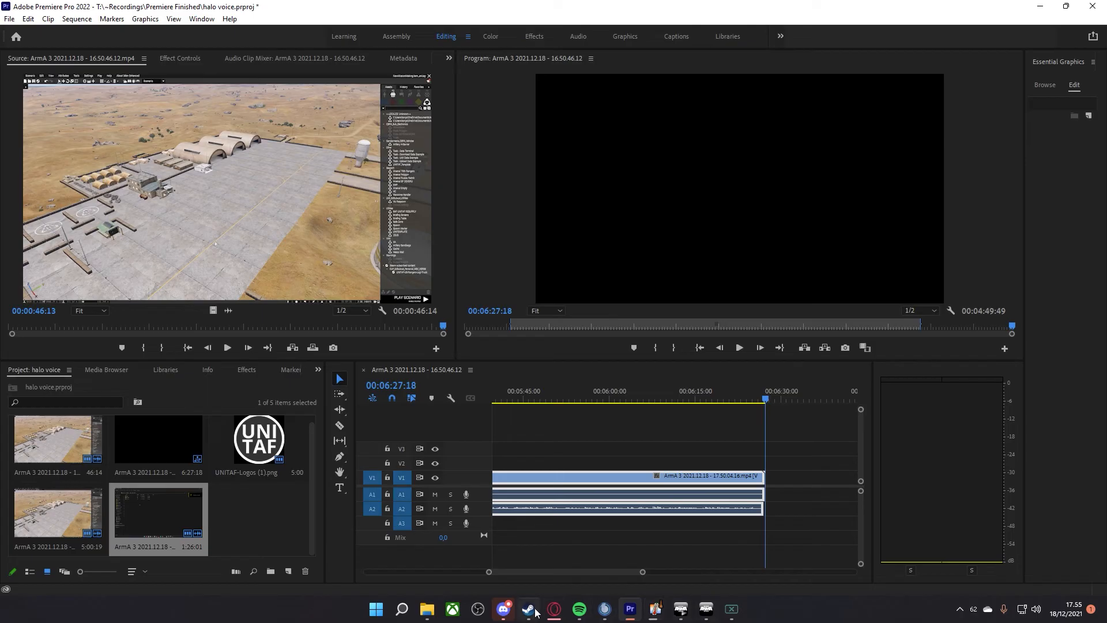
Switch to File Explorer and check the contents of the NewMissionMaking.tem_anizay folder in mpmissions.
click(426, 609)
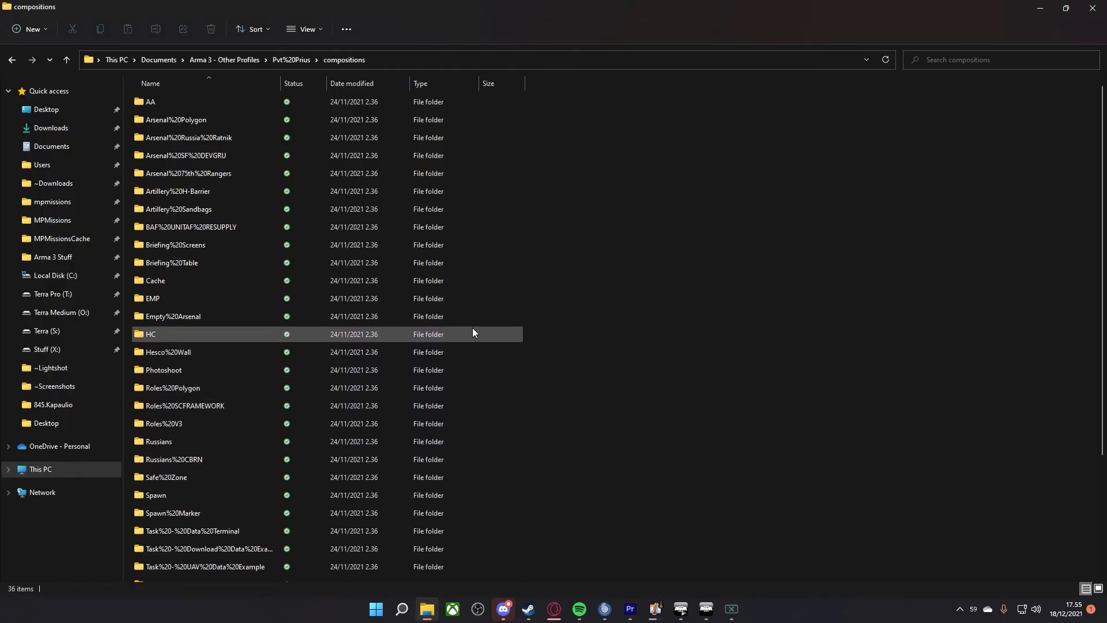
click(57, 203)
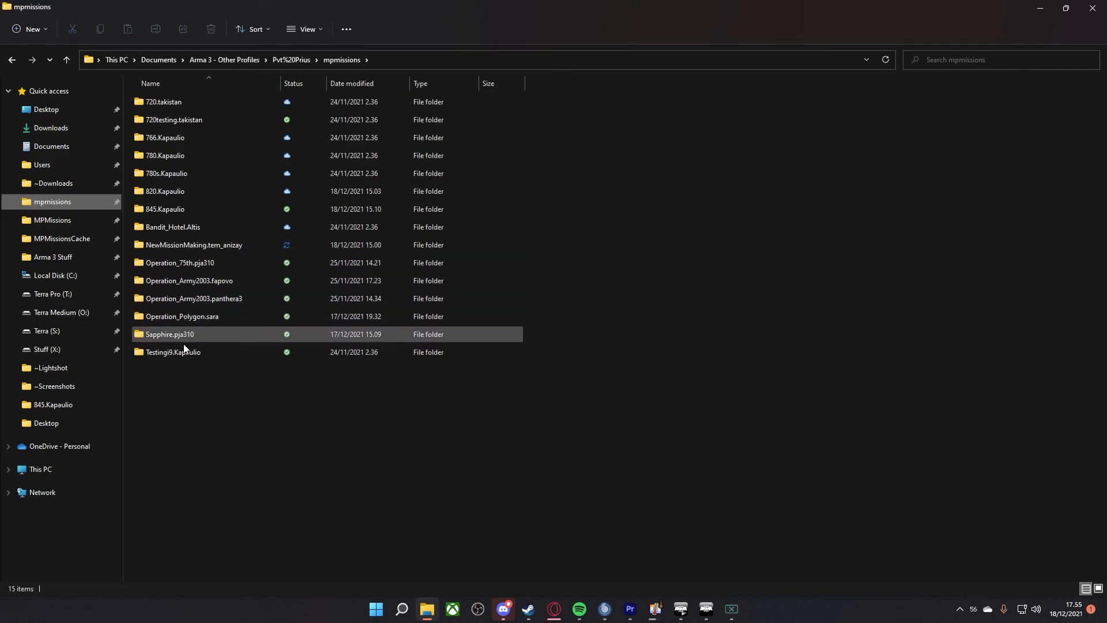
mouse_move(187, 333)
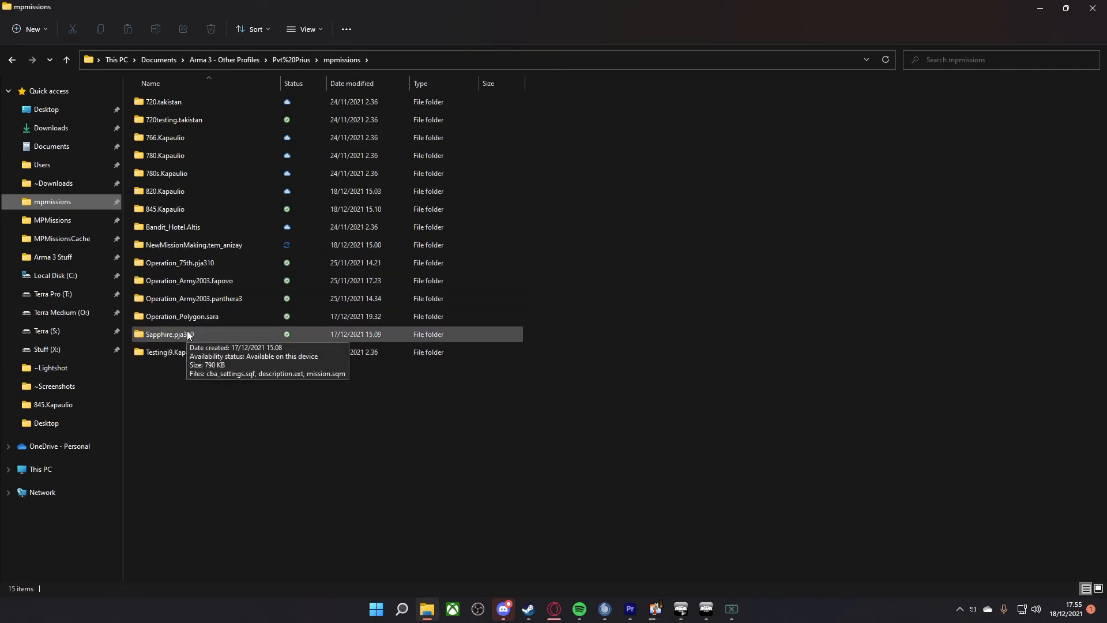
double_click(190, 245)
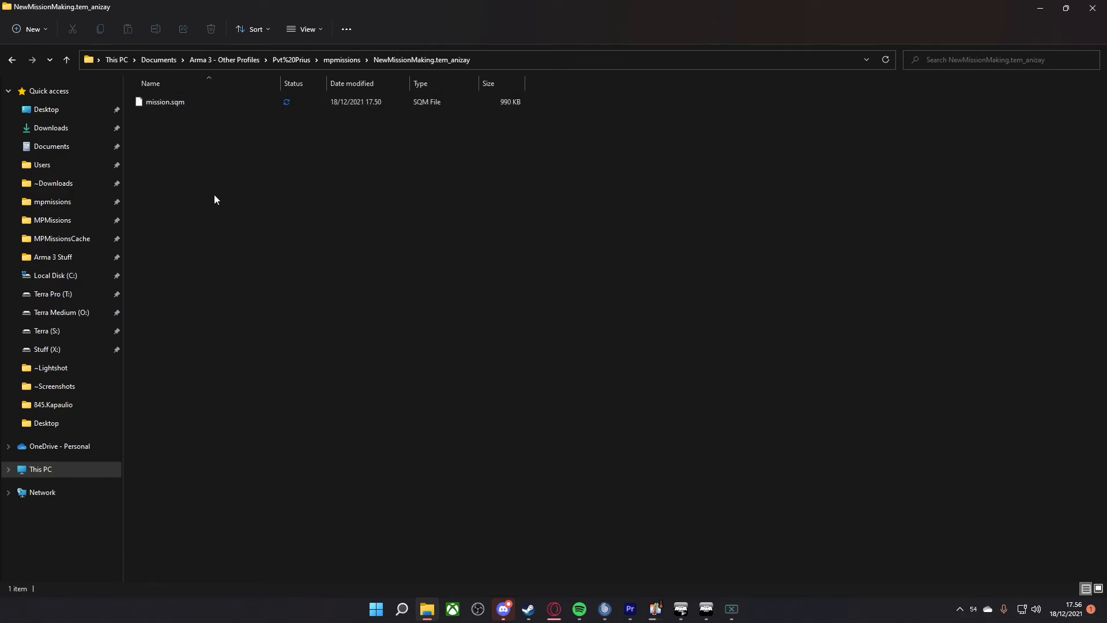
Copy cba_settings.sqf and description.ext from the 845.Kapaulio mission folder in mpmissions.
key(BackSpace)
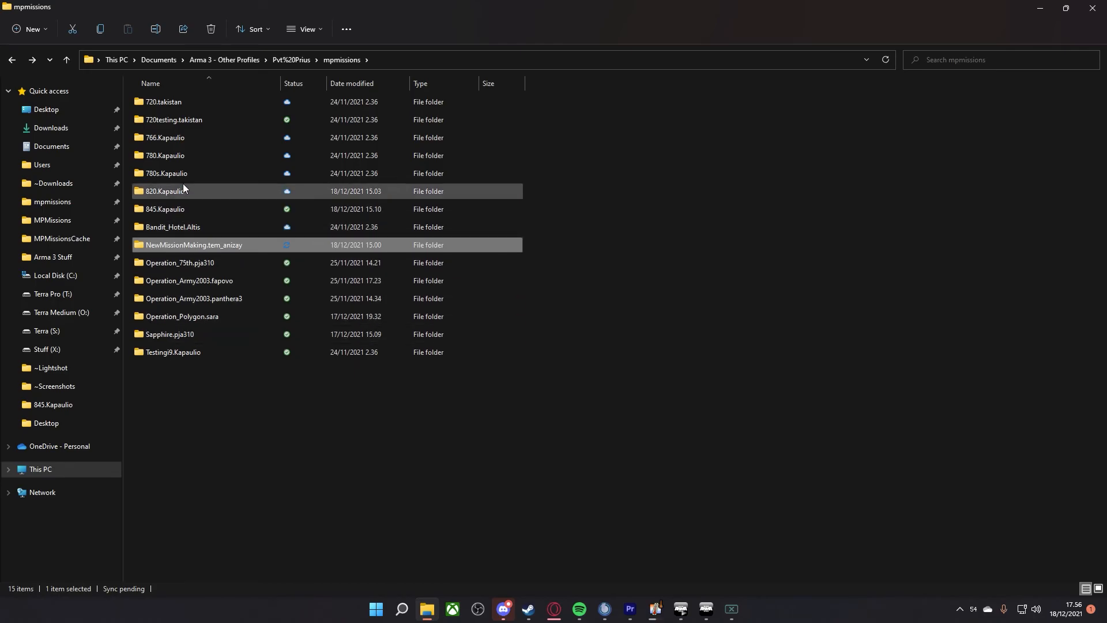
double_click(175, 210)
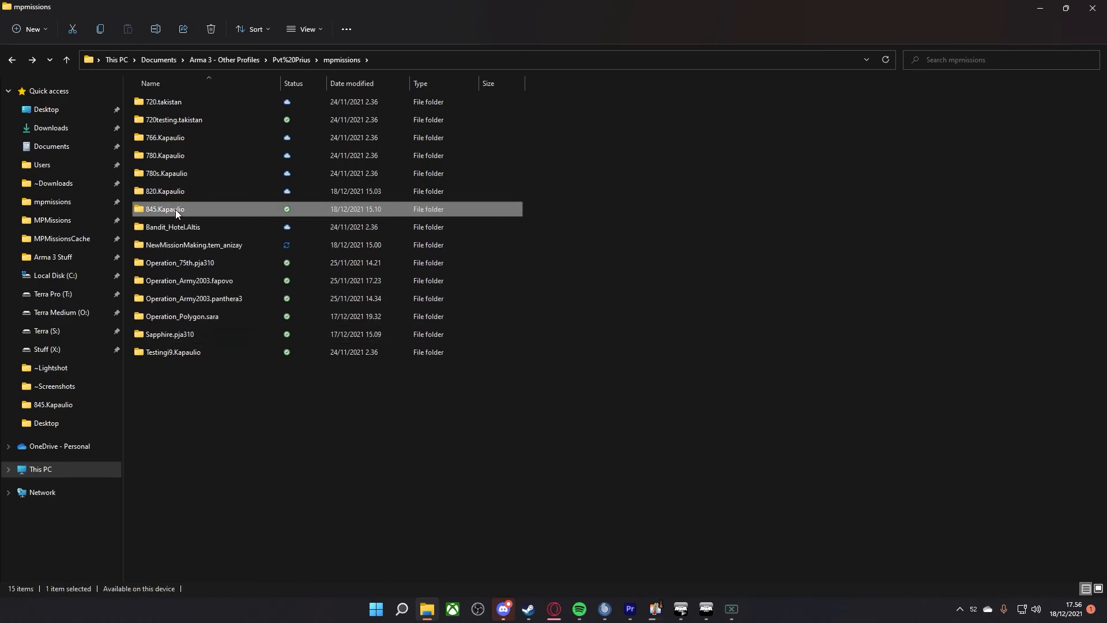
click(179, 101)
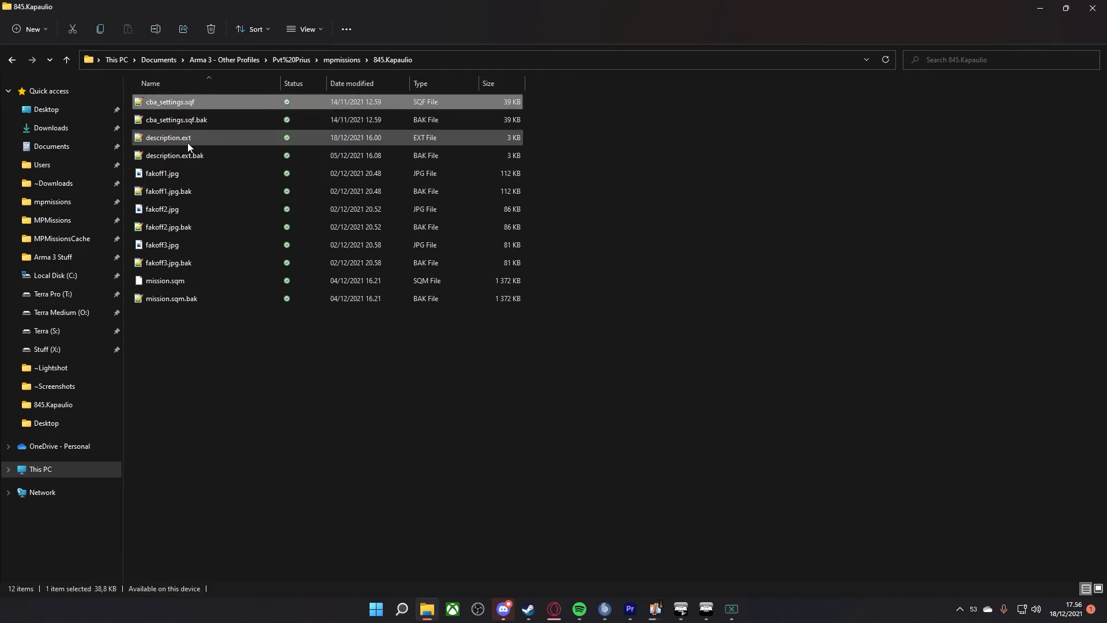
ctrl+click(175, 140)
right_click(175, 139)
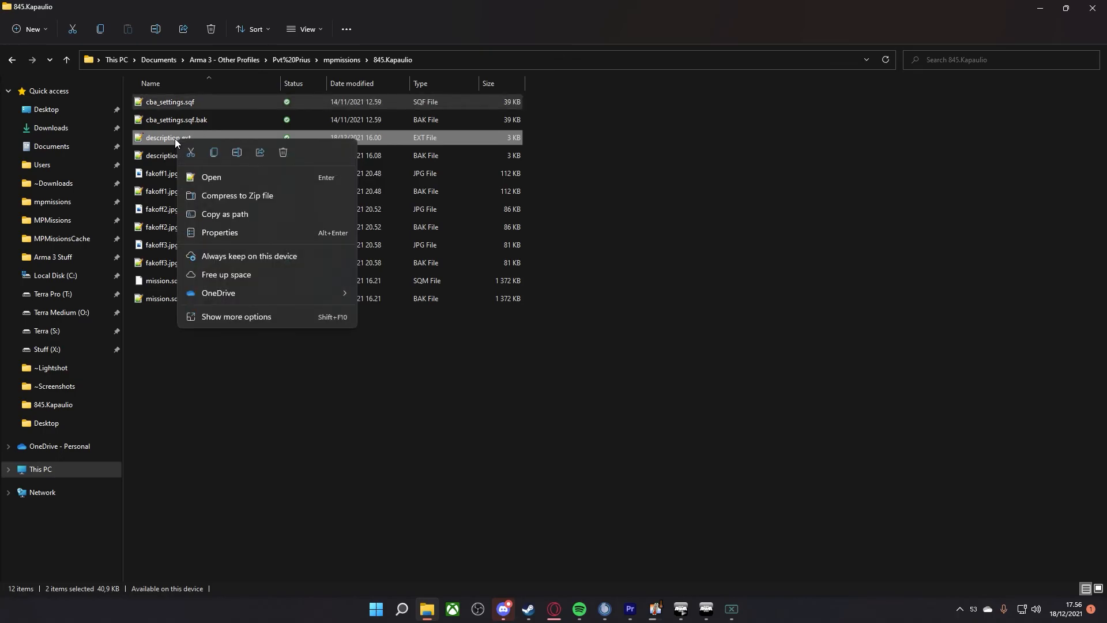
click(210, 150)
Paste the two copied files into the NewMissionMaking.tem_anizay mission folder.
key(alt+Up)
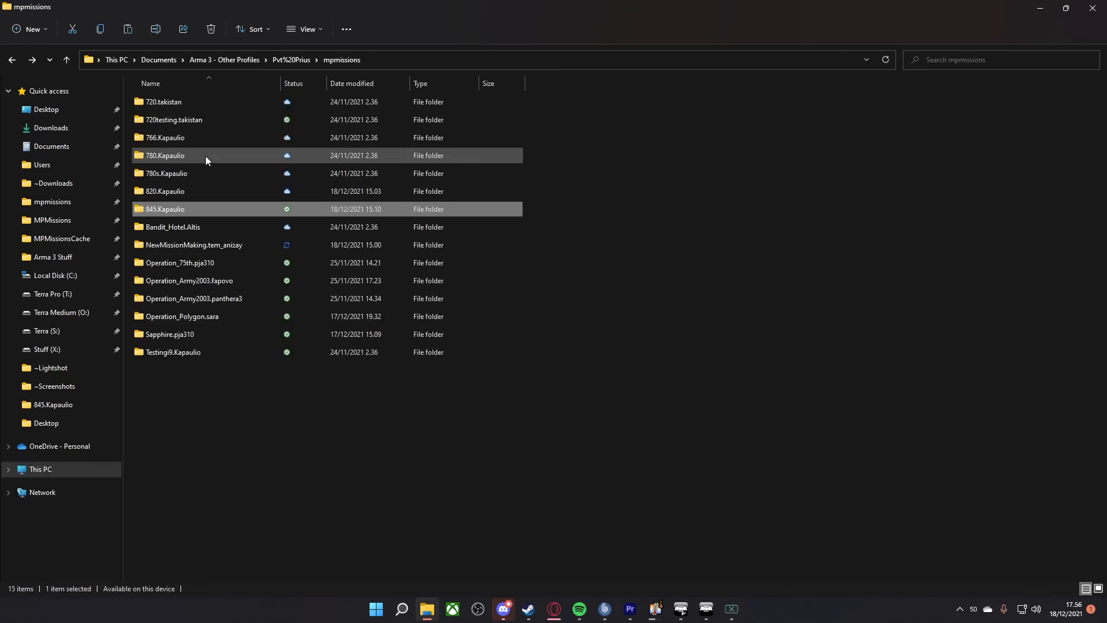
double_click(188, 244)
right_click(195, 187)
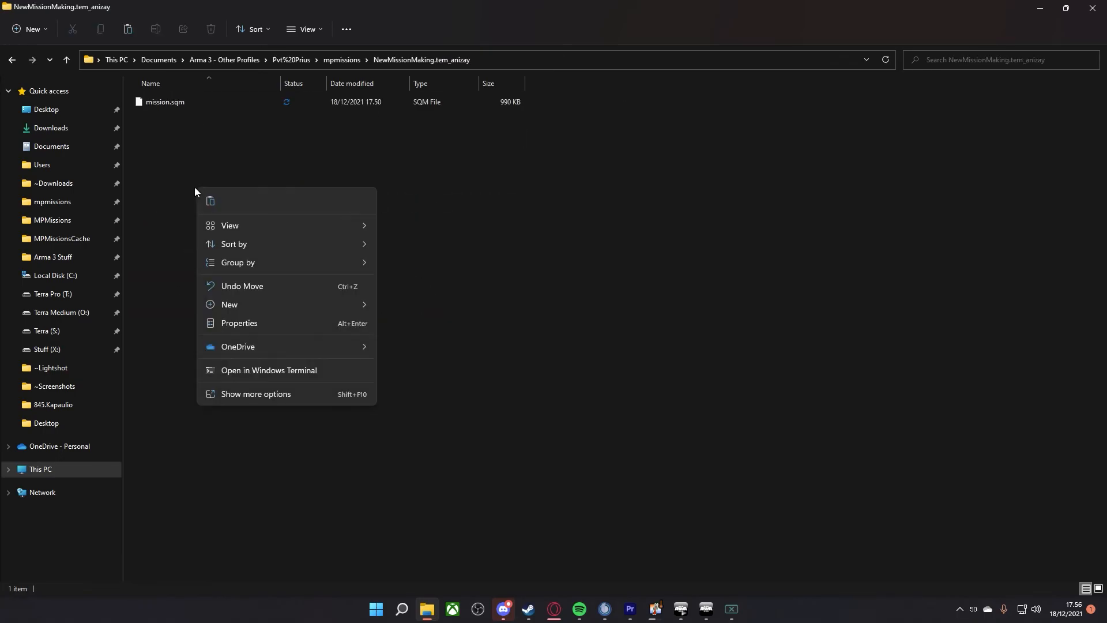
click(212, 202)
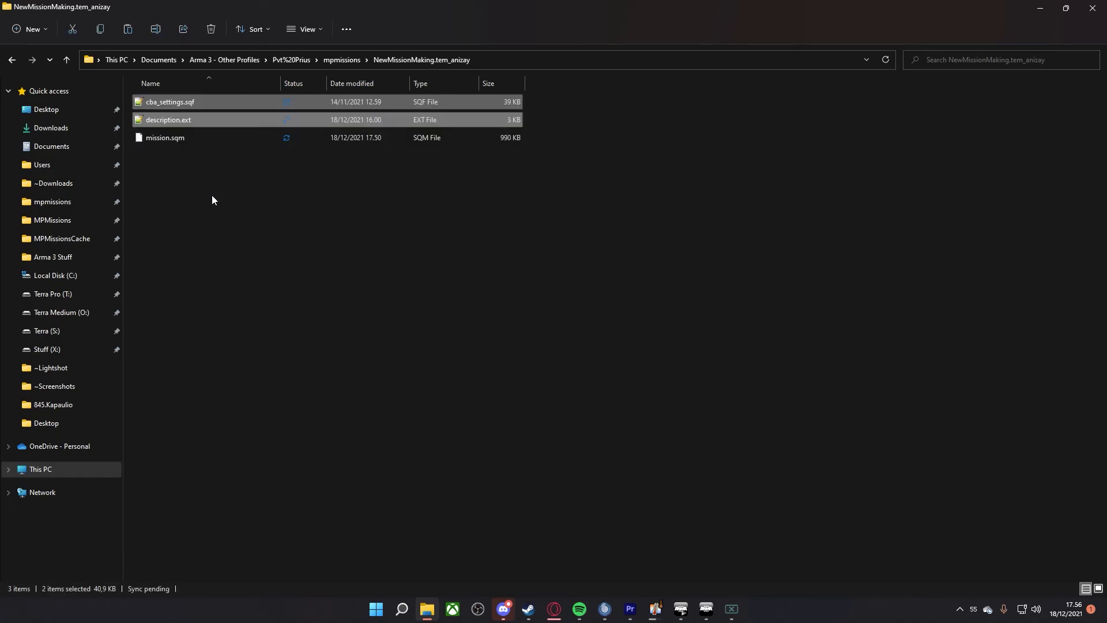
click(215, 203)
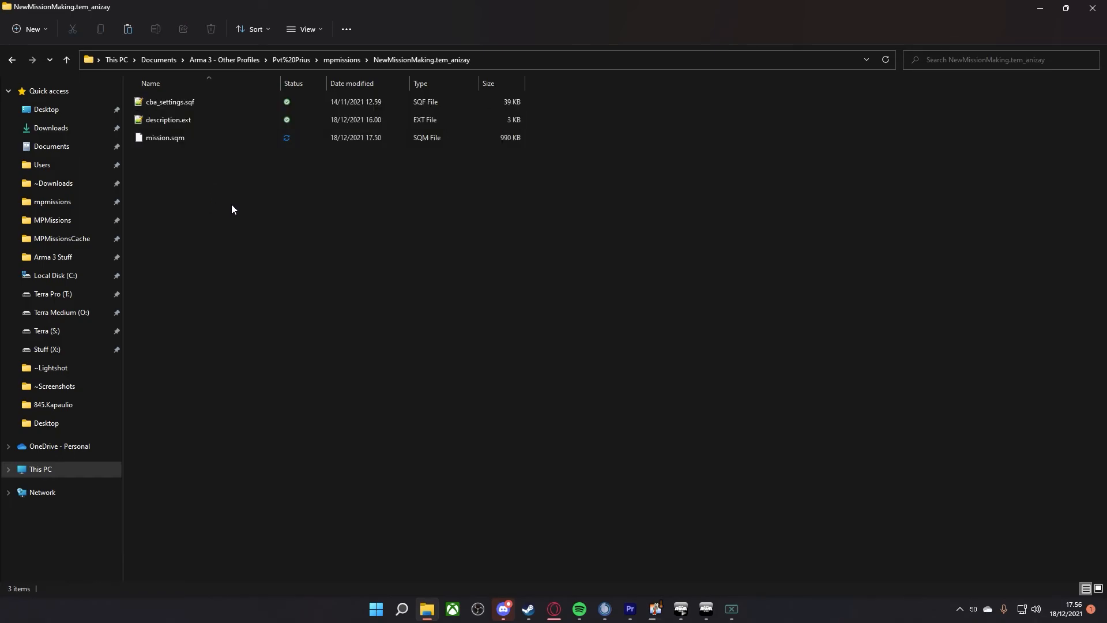
Open the pasted cba_settings.sqf in Notepad++, look through its forced ACE settings and close the editor.
double_click(168, 103)
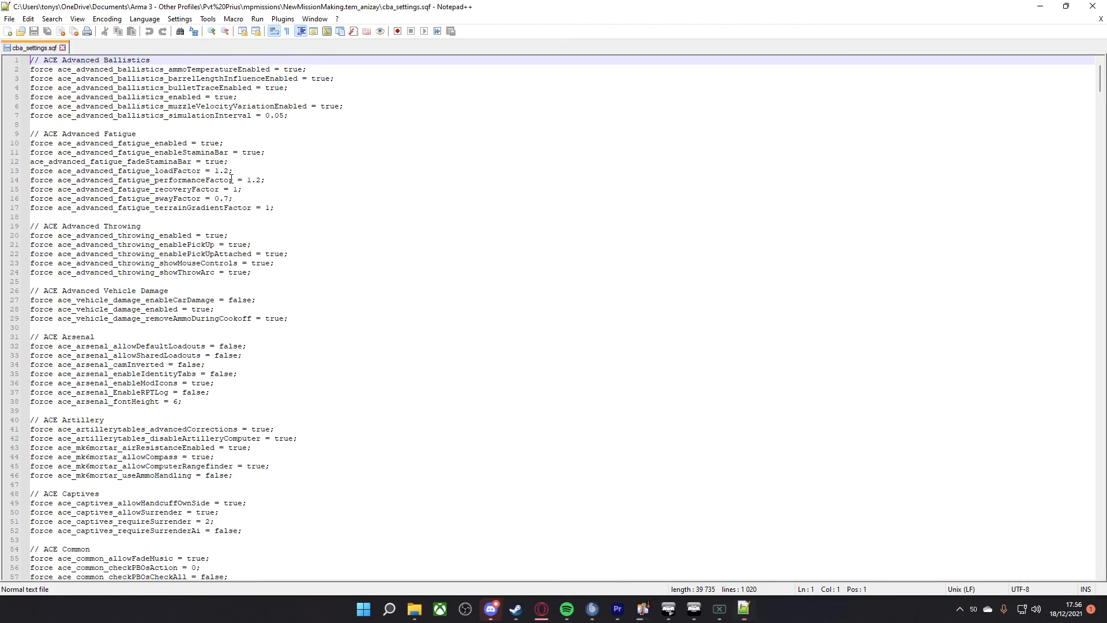
scroll(243, 164, down, 5)
scroll(203, 386, down, 2)
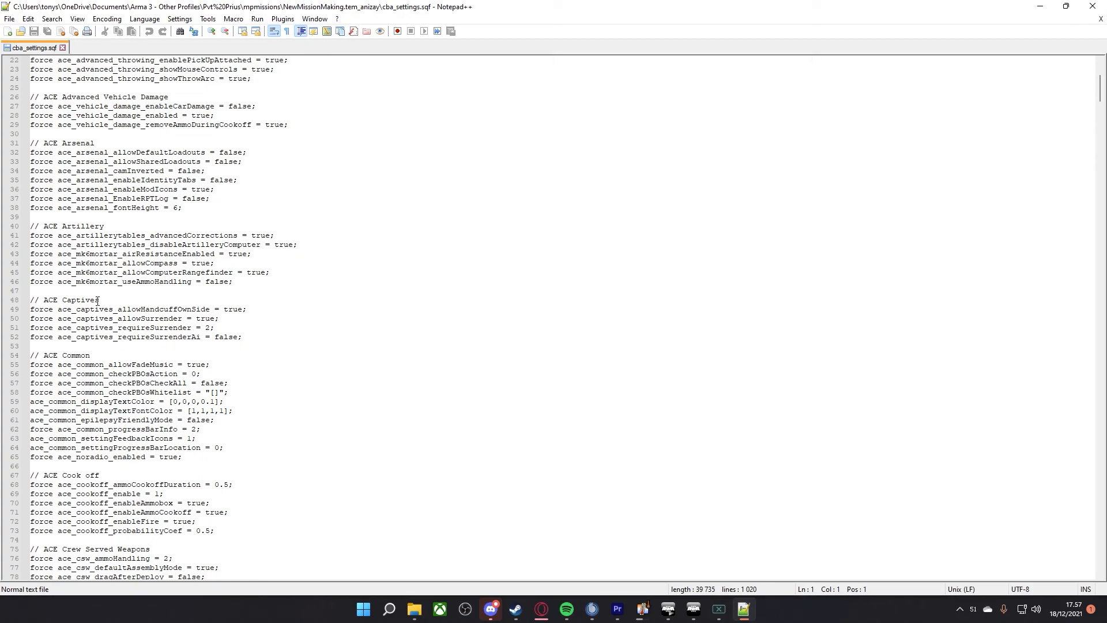
scroll(98, 300, down, 5)
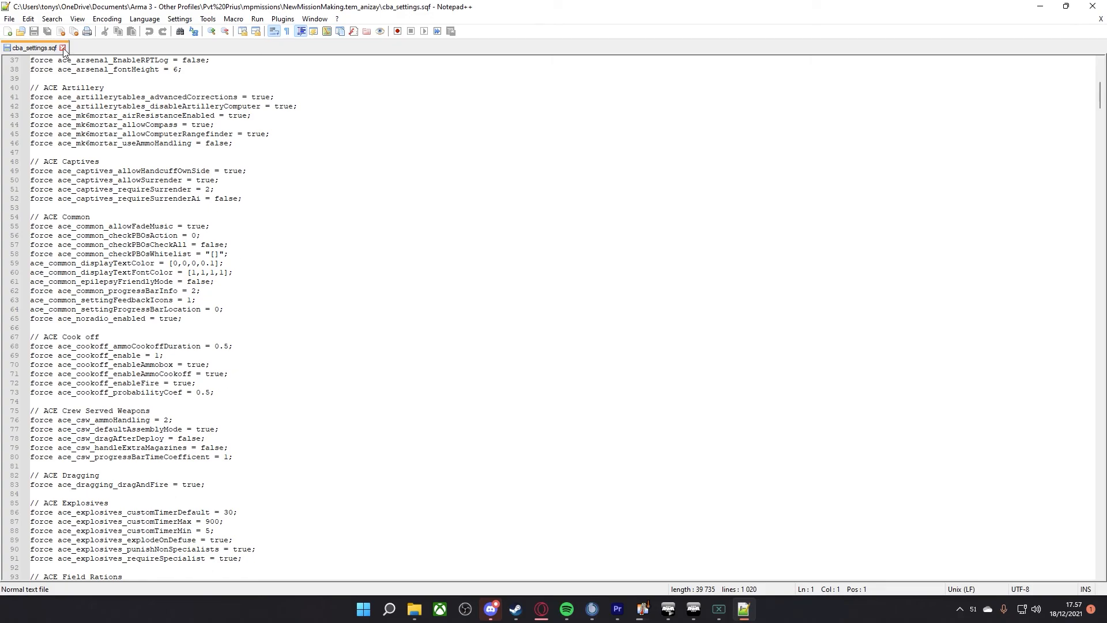
click(62, 48)
click(1093, 6)
click(524, 235)
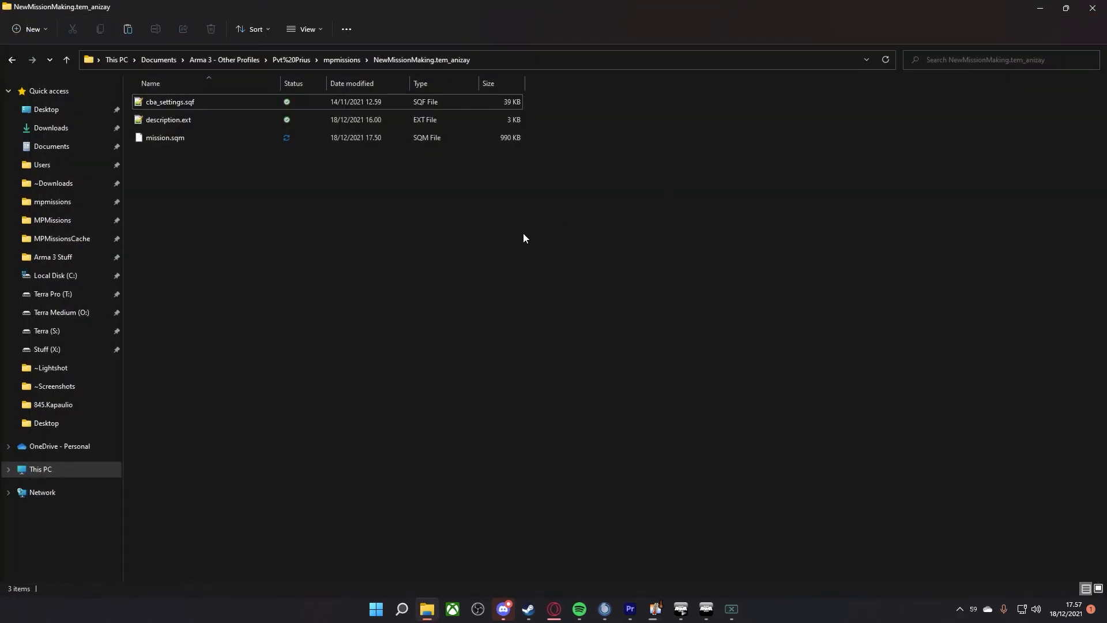
Open the mission's description.ext in Notepad++ and look through its mission information, Discord and corpse management sections.
double_click(177, 124)
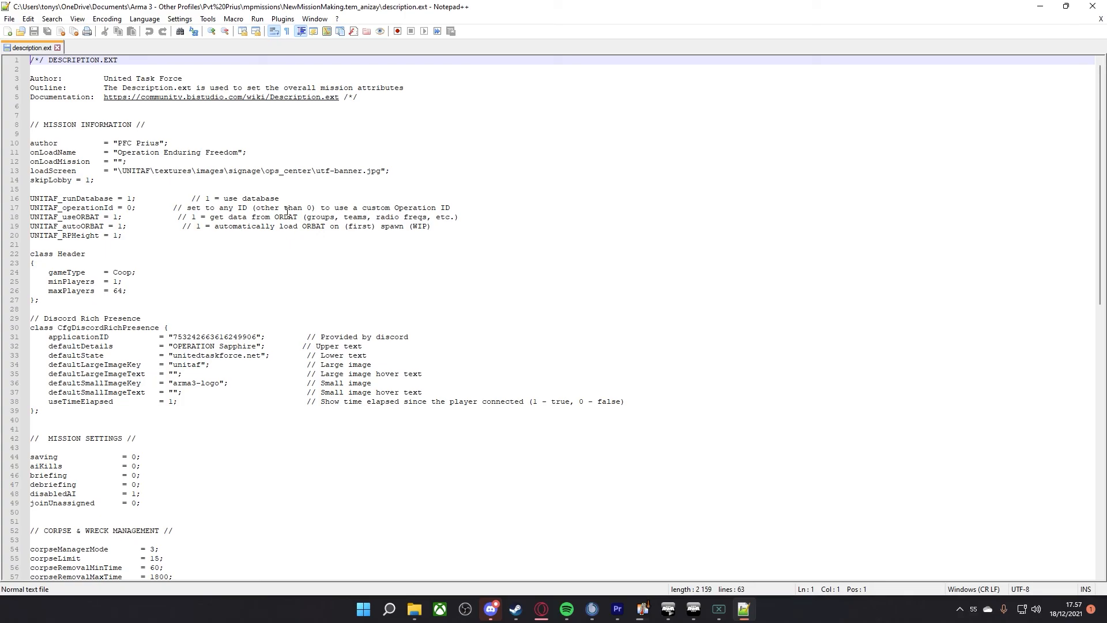
scroll(288, 209, down, 11)
scroll(300, 242, up, 6)
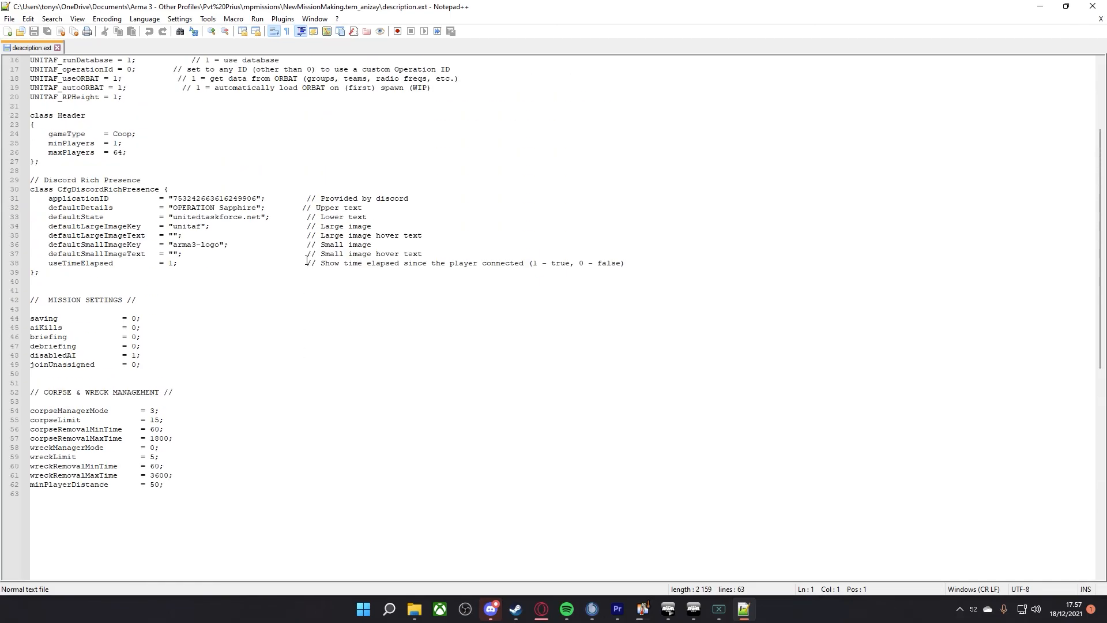
scroll(307, 259, up, 5)
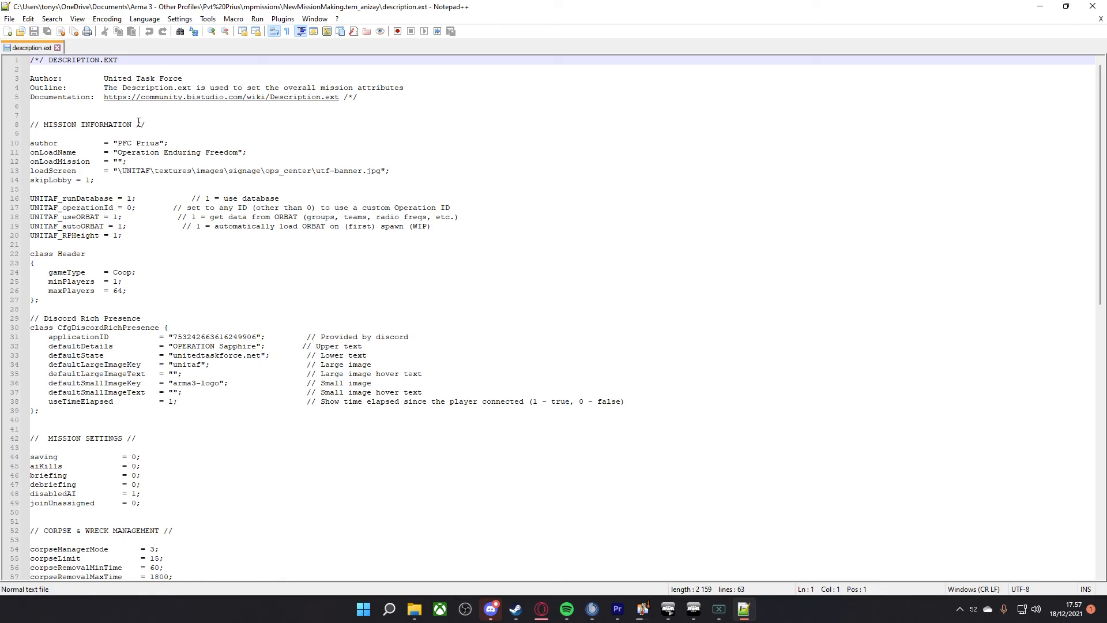
Replace the author value in description.ext with the mission maker's name, using the rank Pvt.
drag(118, 143, 162, 143)
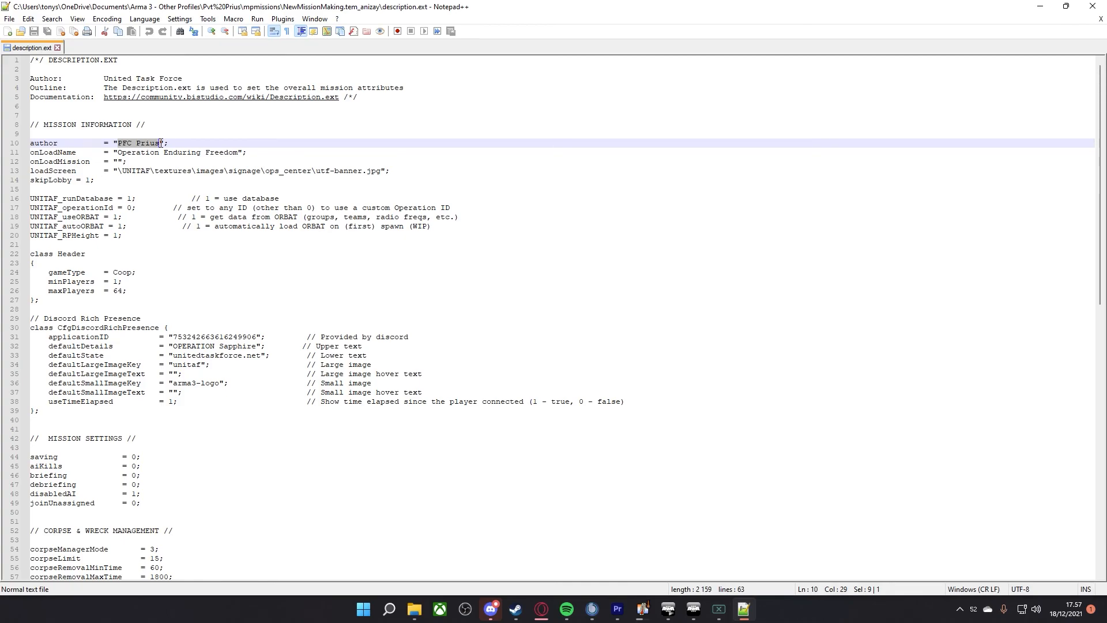
text(pVT)
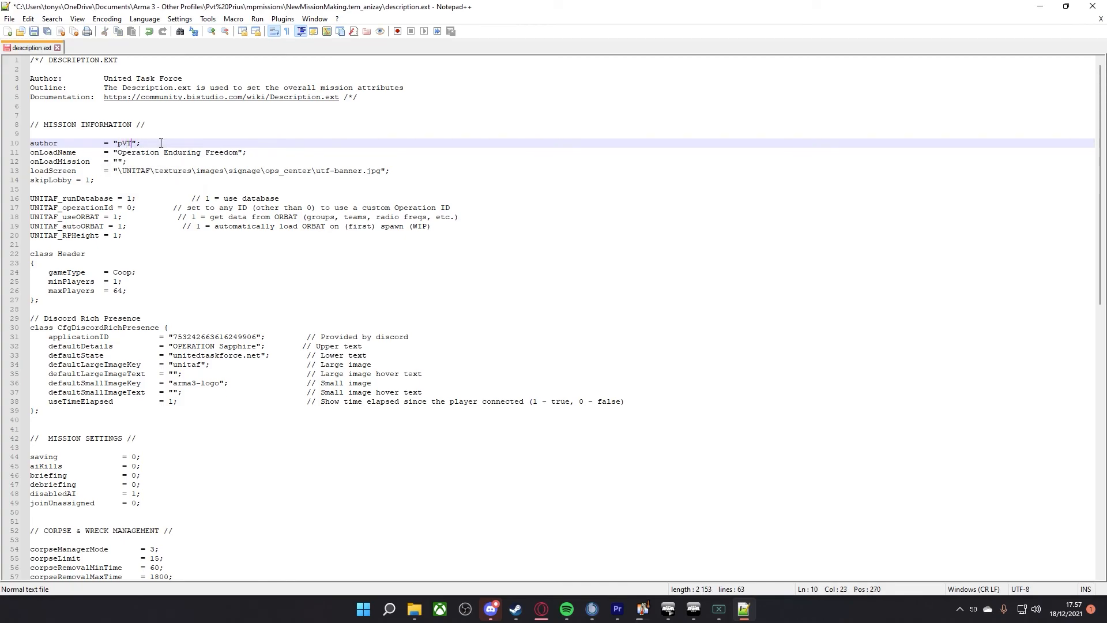
key(BackSpace)
key(BackSpace)
key(BackSpace)
text(Pvt Prius)
Review the onLoadName entry, then close description.ext with its changes saved and exit Notepad++.
drag(118, 152, 238, 154)
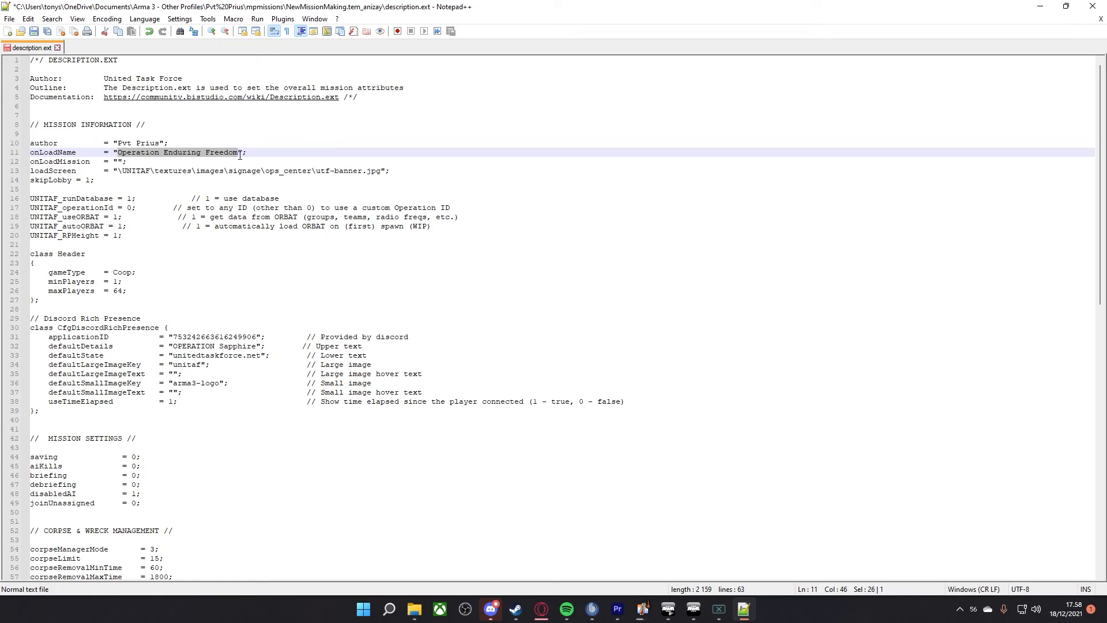
click(257, 151)
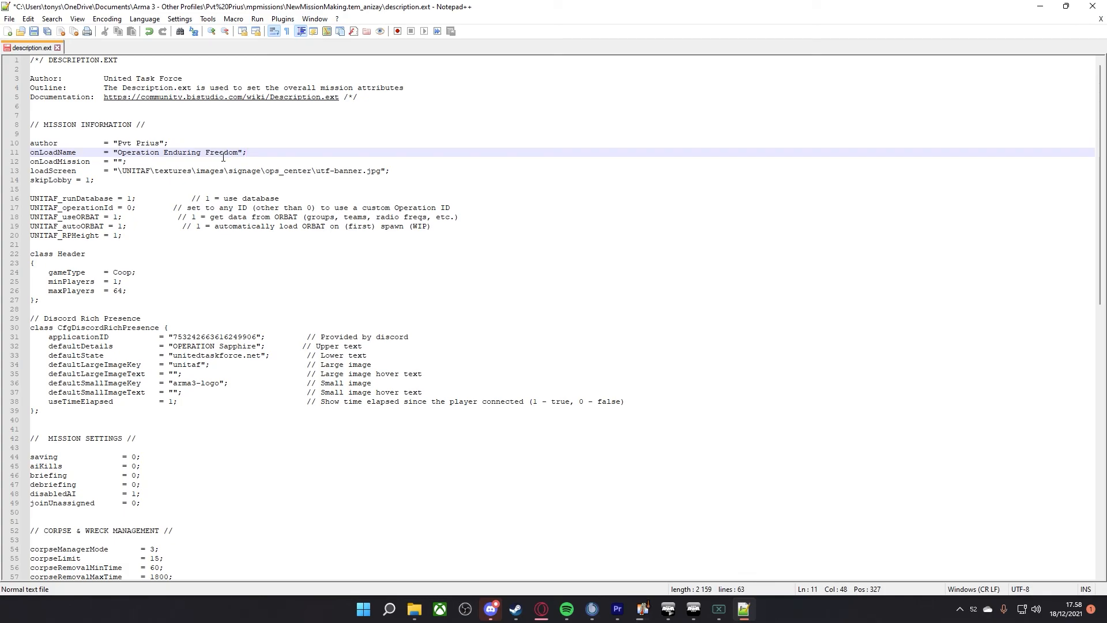
click(57, 48)
click(549, 345)
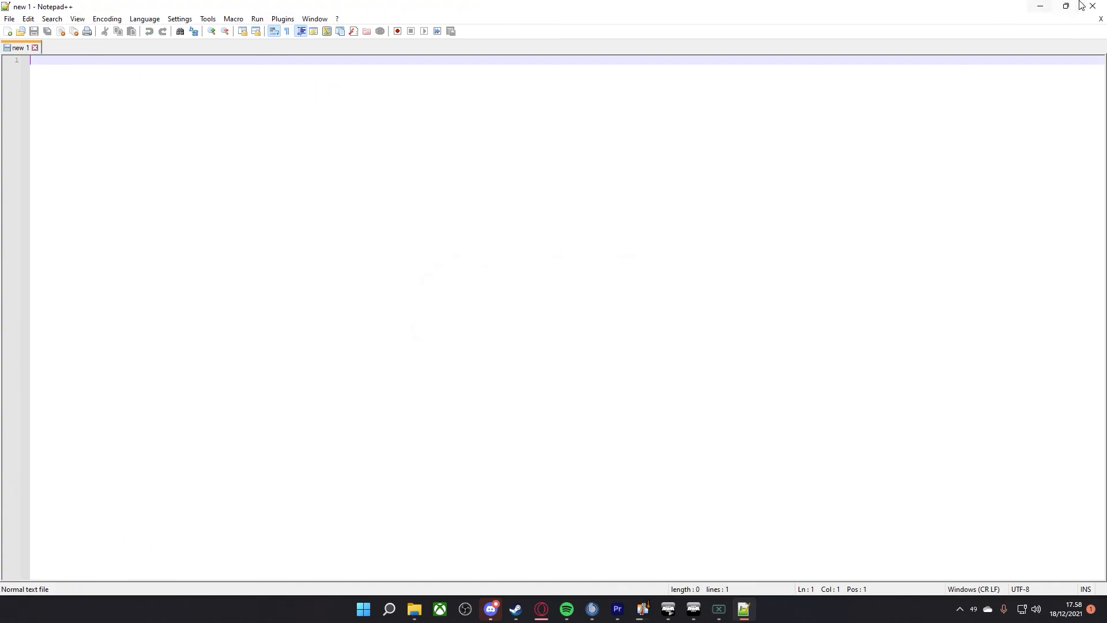
click(1093, 6)
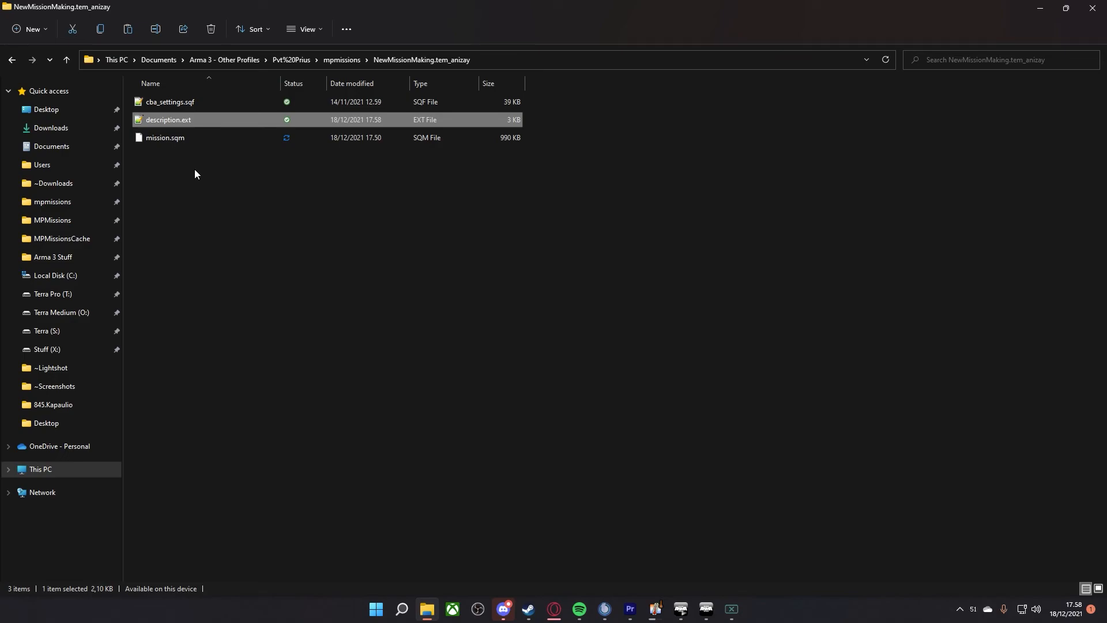
Return to Arma 3 and examine the military structures placed in and around the walled compound with the minaret.
click(195, 105)
click(194, 117)
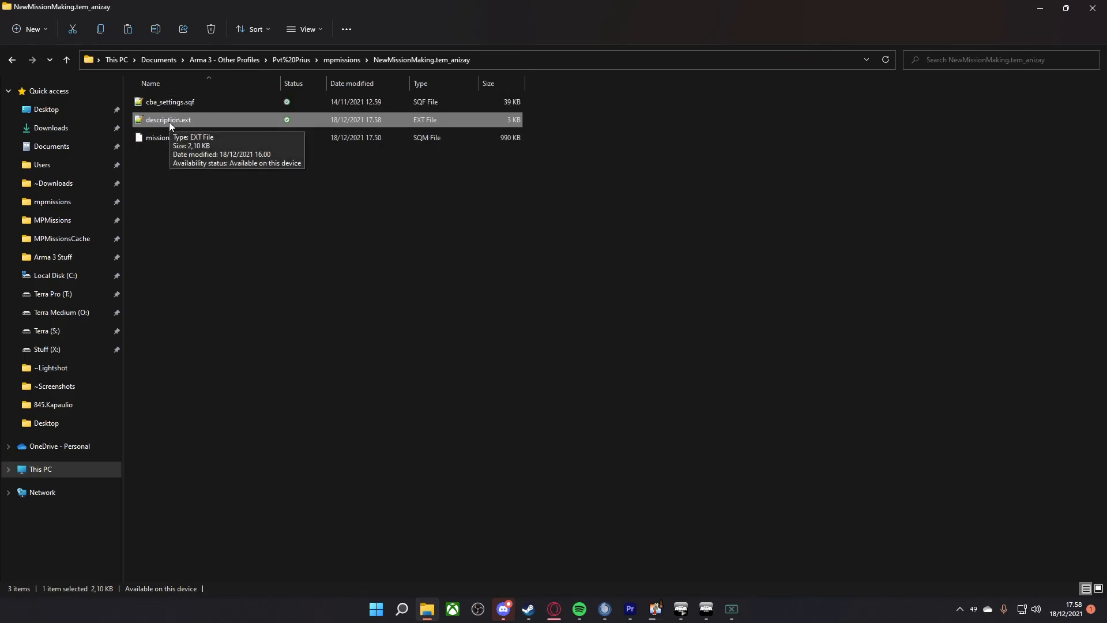
click(707, 609)
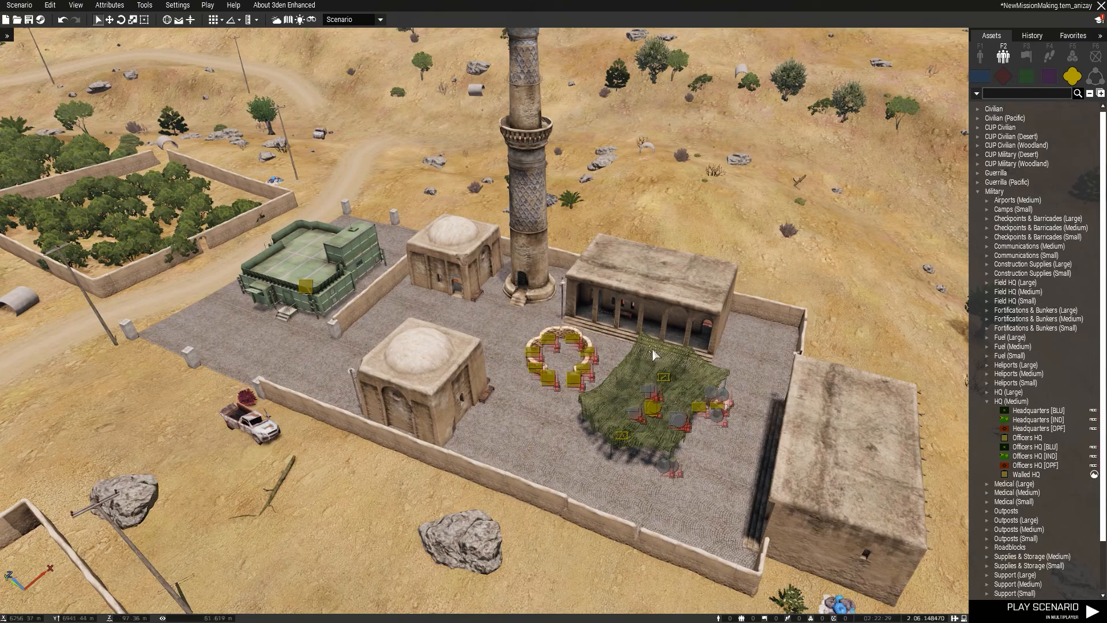
drag(831, 169, 207, 561)
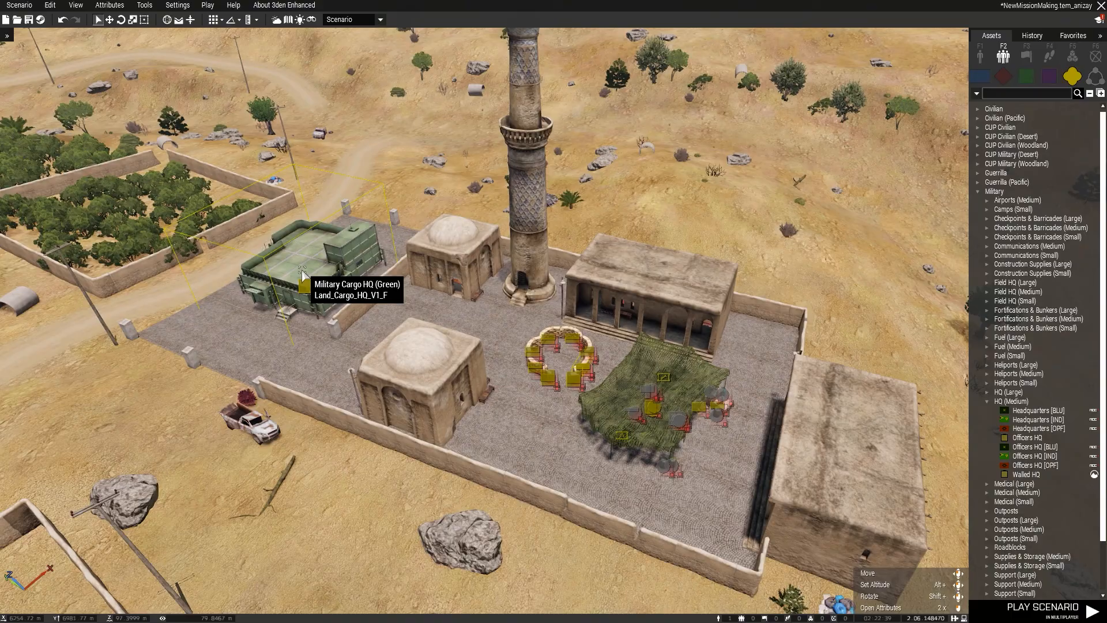
right_drag(473, 336, 494, 360)
key(w)
key(z)
key(q)
key(w)
key(z)
key(s)
key(q)
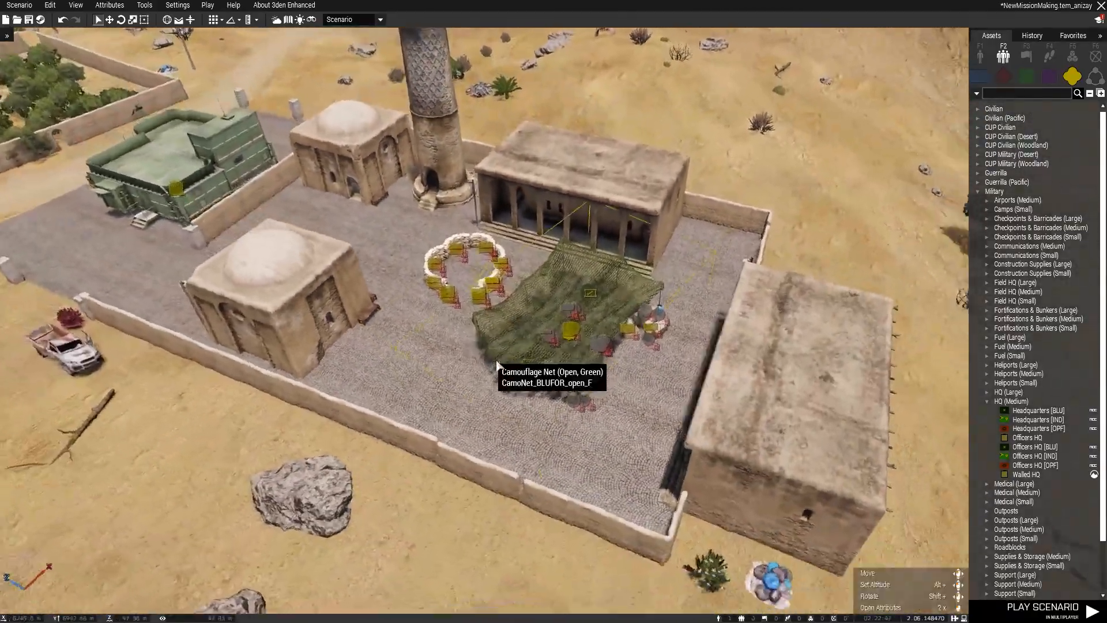
Switch the Simple Object state of the camouflage net camp and sandbag ring objects in the compound off and back on.
drag(743, 165, 395, 460)
click(475, 402)
drag(737, 185, 437, 429)
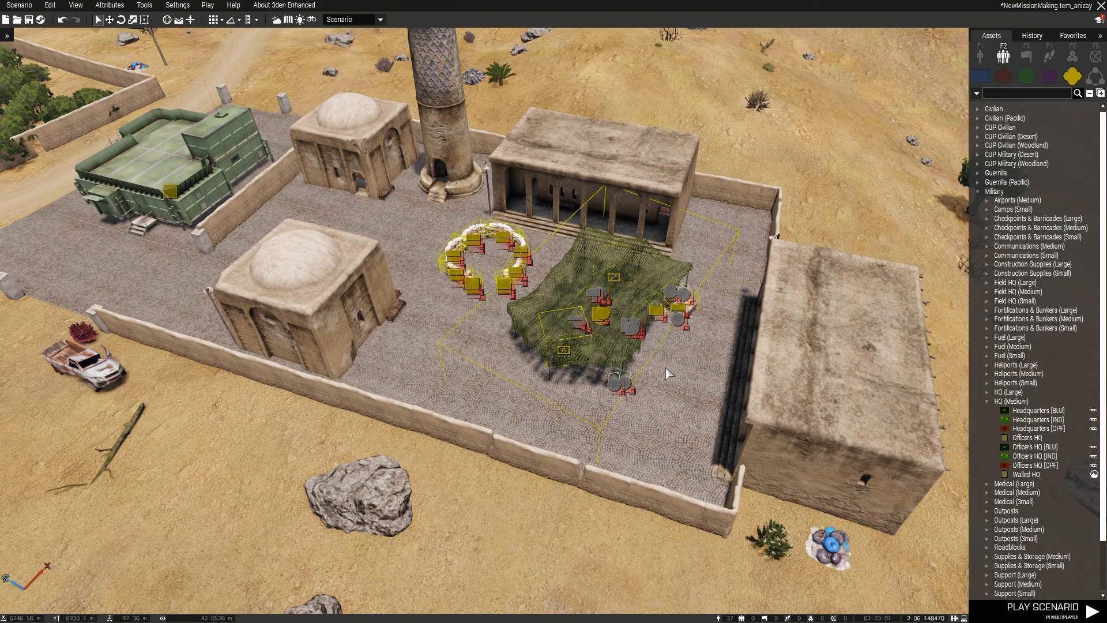
right_drag(664, 369, 681, 416)
key(w)
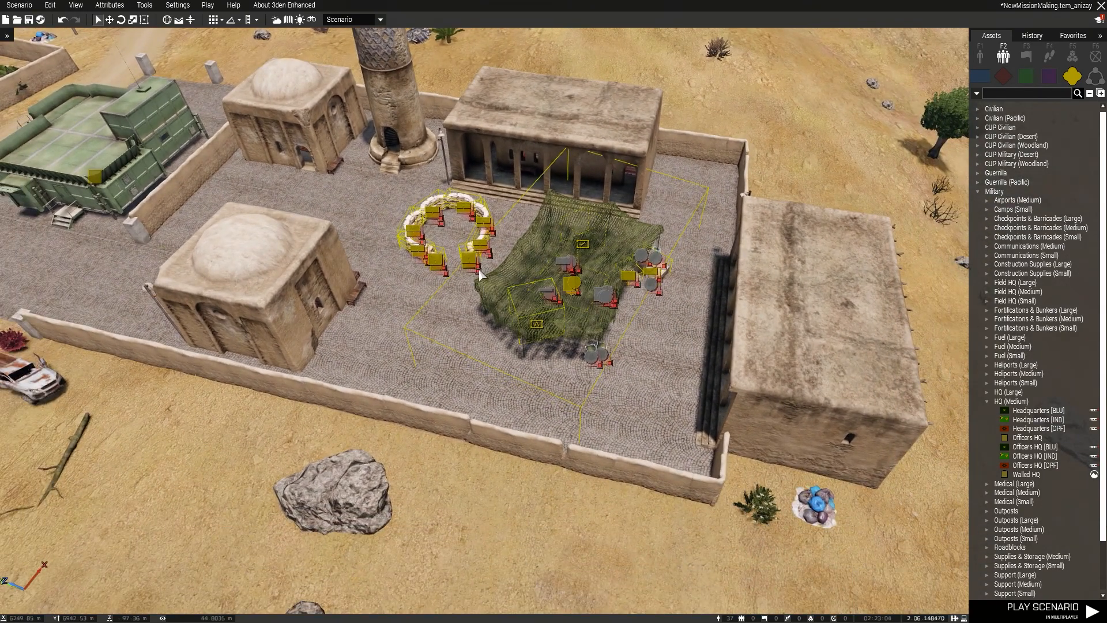
key(alt+s)
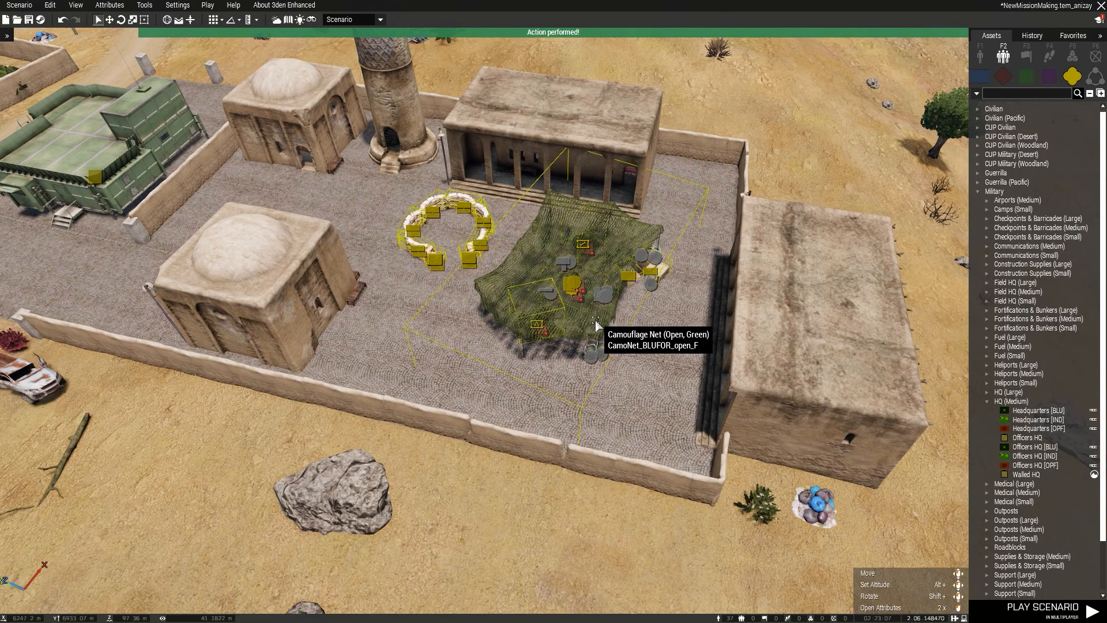
key(alt+s)
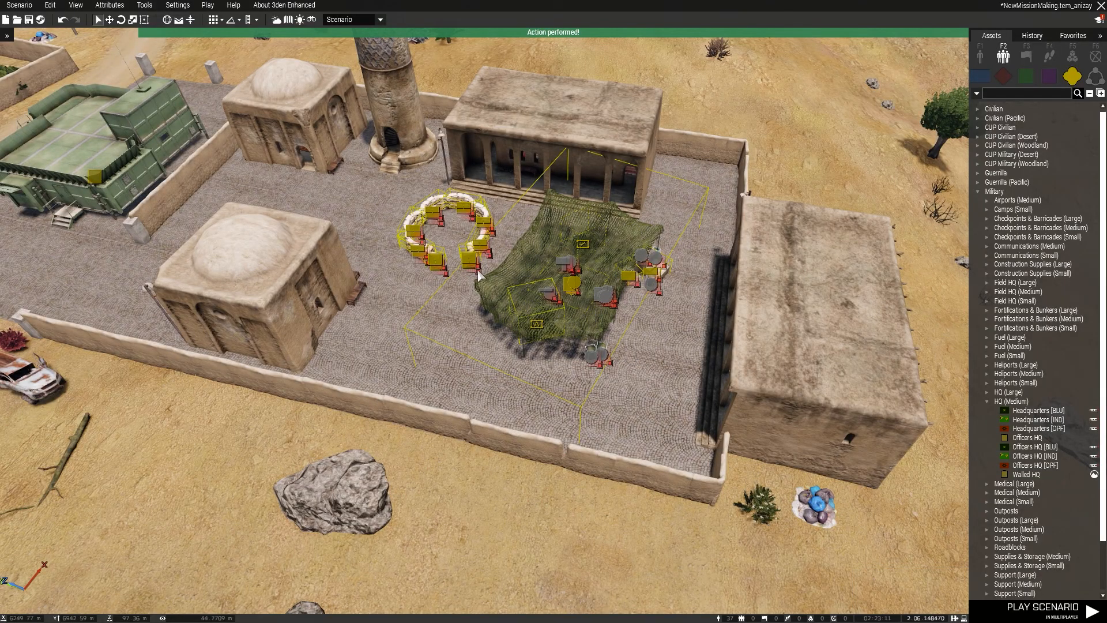
Open the attributes of the water bottle under the green camouflage net and examine its Special States, especially the Simple Object option.
scroll(471, 320, up, 2)
scroll(472, 319, up, 5)
right_drag(471, 320, 590, 281)
key(z)
key(q)
scroll(590, 280, down, 6)
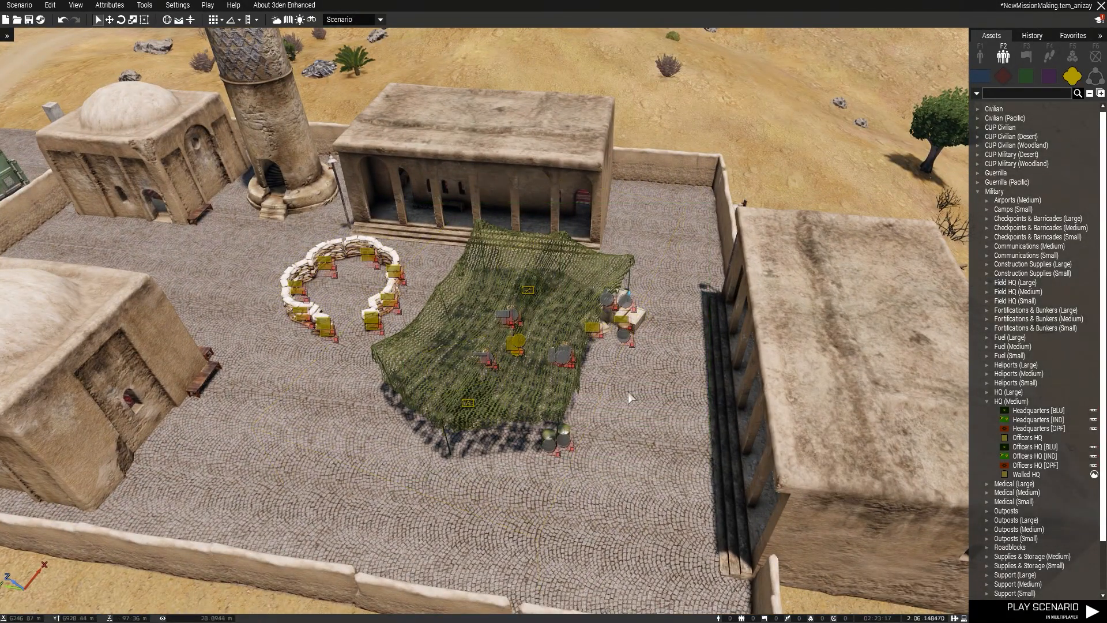
double_click(565, 360)
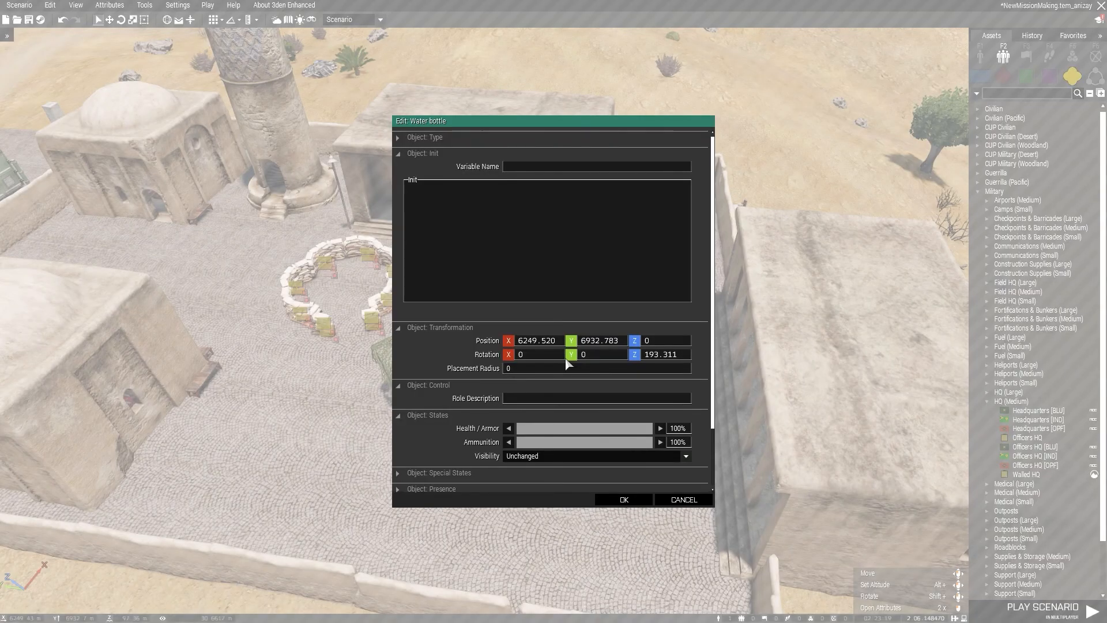
scroll(469, 415, down, 2)
click(460, 403)
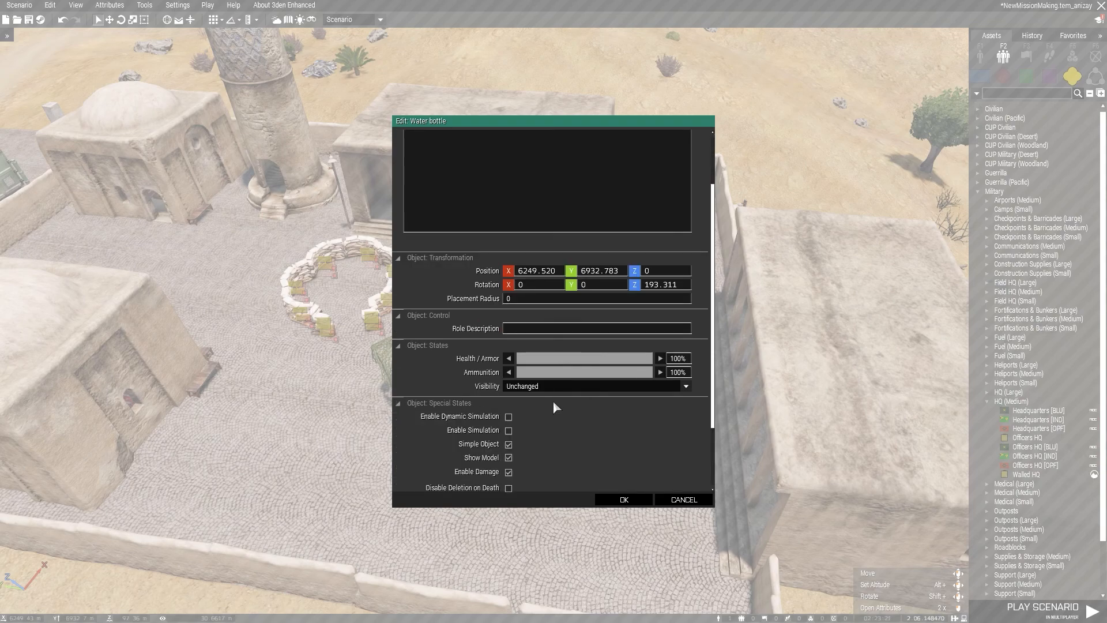
scroll(553, 404, down, 2)
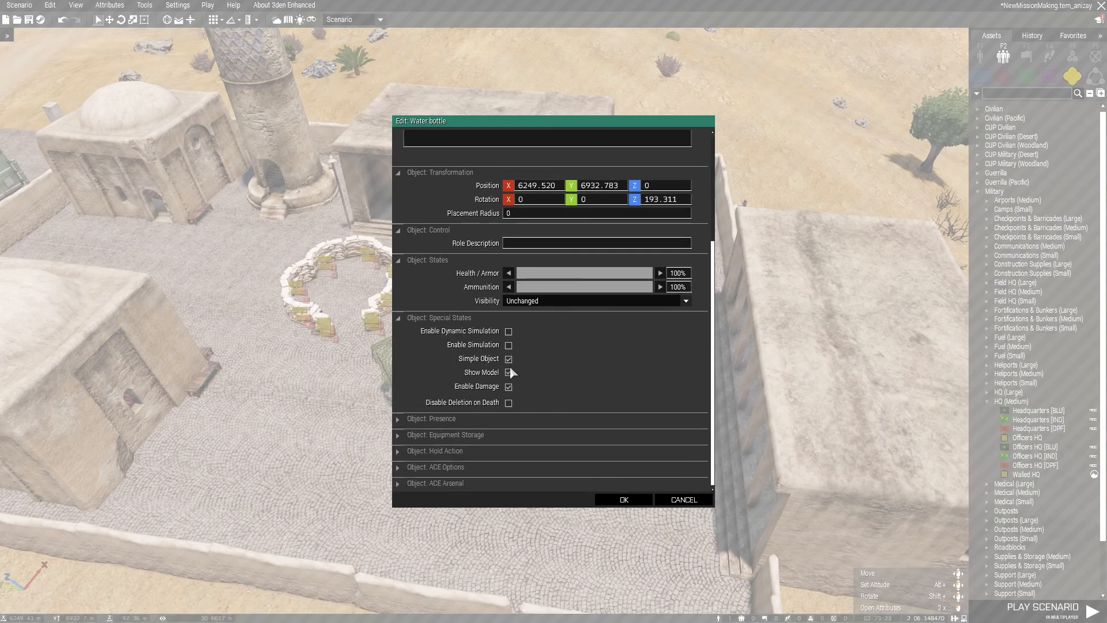
mouse_move(494, 365)
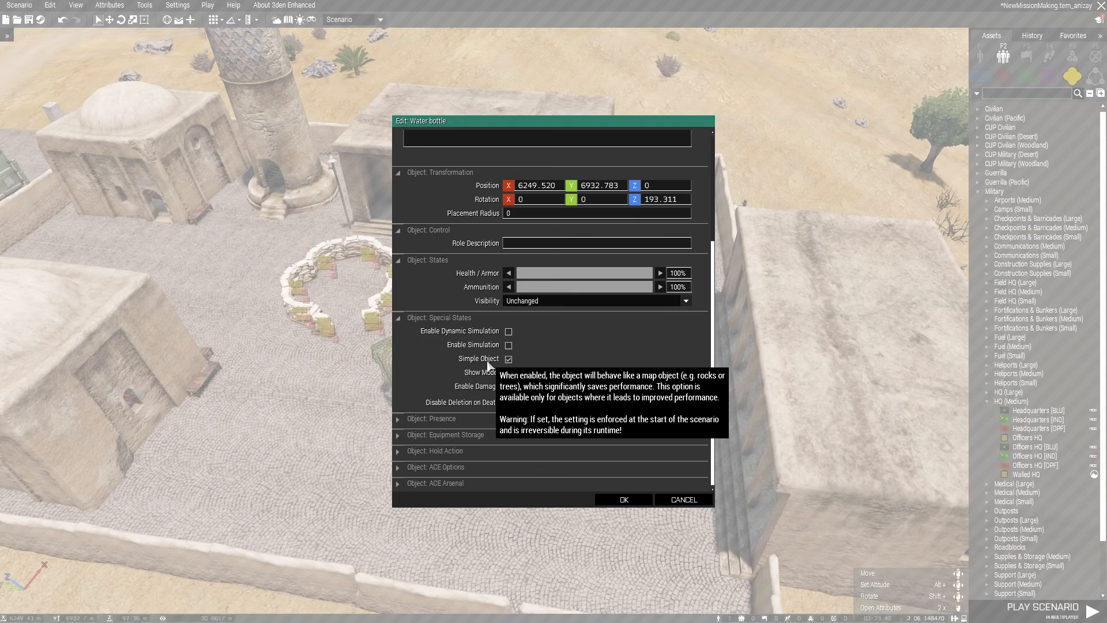
key(Escape)
Examine the camouflage net camp with its crates, barrels and sandbags inside the walled compound from several sides.
key(a)
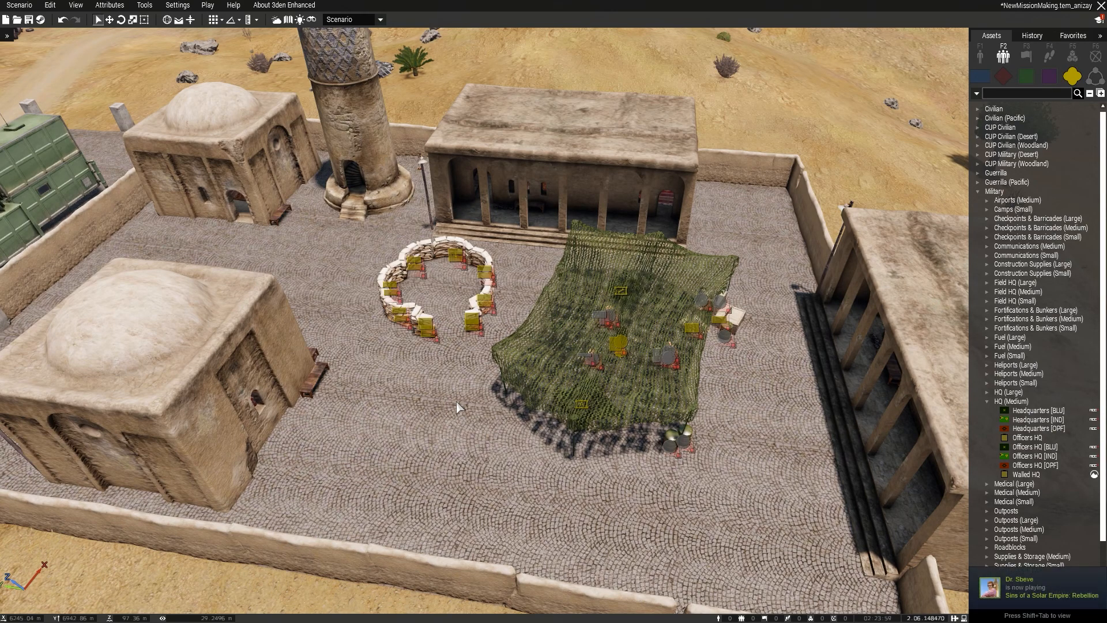
scroll(748, 457, up, 6)
right_drag(742, 426, 458, 378)
key(d)
scroll(460, 380, down, 10)
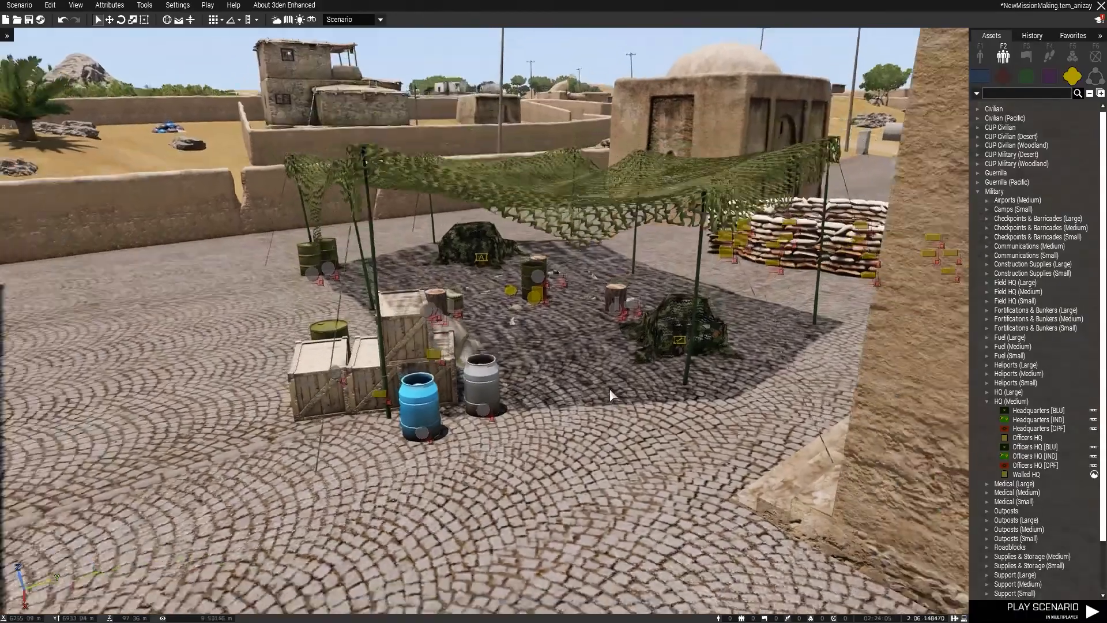
scroll(603, 409, down, 2)
key(d)
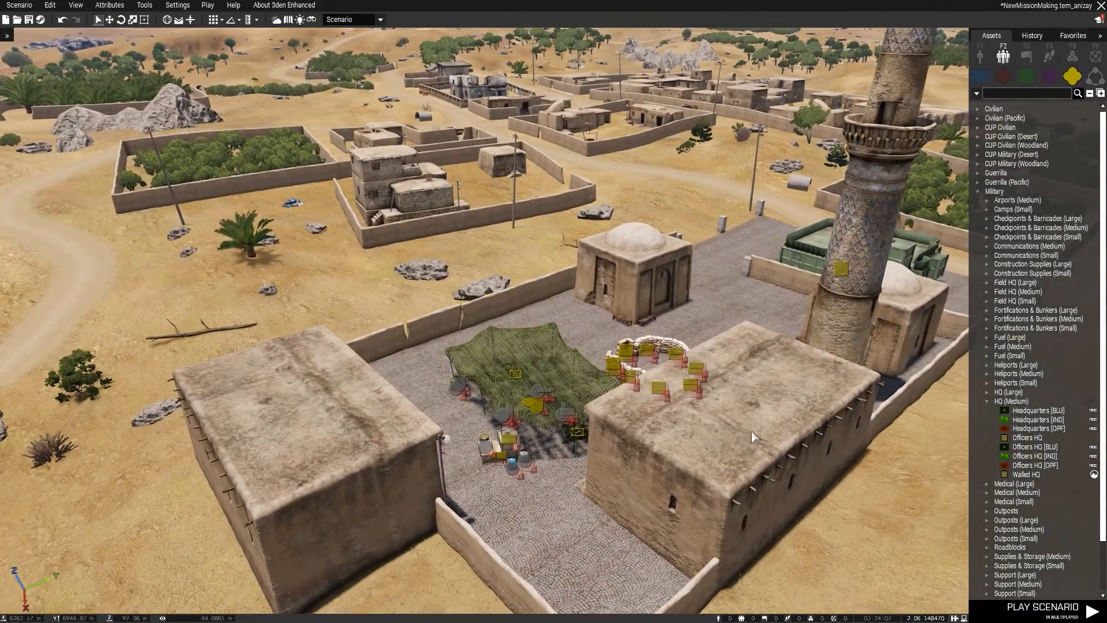
Delete the camouflaged armoured vehicle parked beside the green Military Cargo HQ outside the compound.
key(w)
click(1045, 420)
key(w)
right_drag(689, 305, 517, 303)
key(w)
key(d)
click(518, 303)
key(w)
right_drag(692, 340, 591, 378)
key(w)
key(d)
key(d)
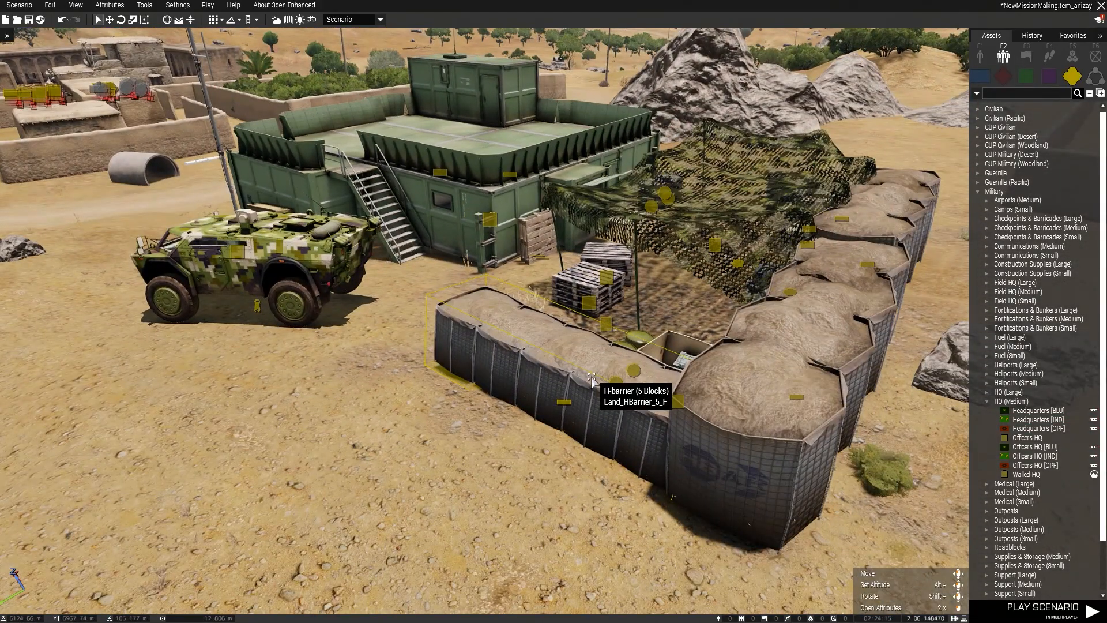
key(s)
key(a)
key(q)
click(471, 383)
key(Delete)
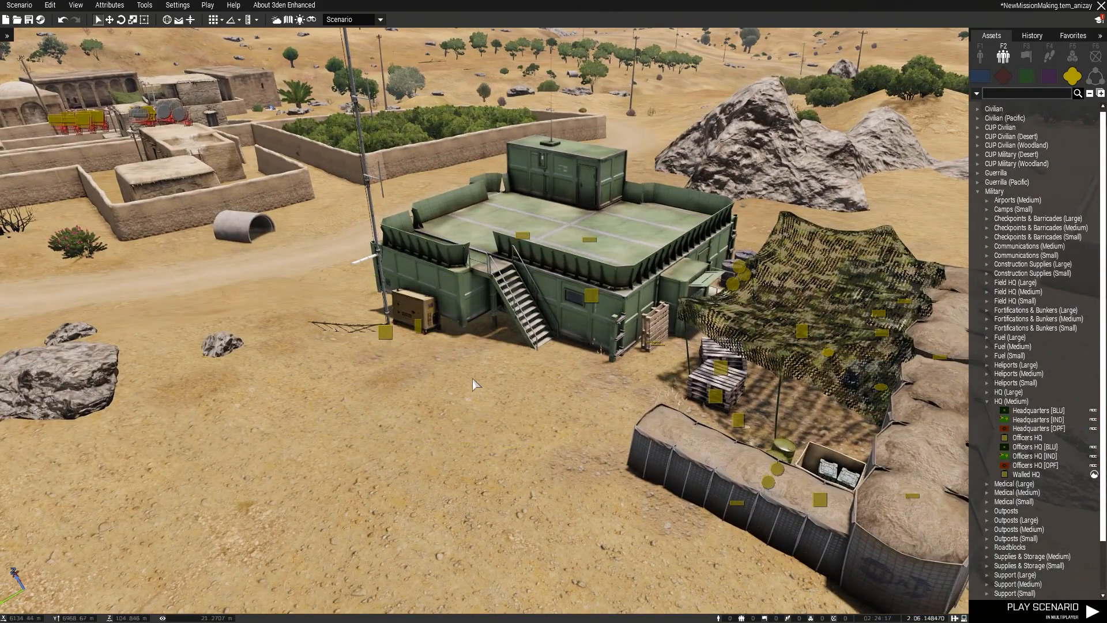
Turn the props placed around the Military Cargo HQ, including the generator, pallets and H-barriers, into simple objects.
key(a)
right_drag(439, 376, 533, 384)
click(254, 333)
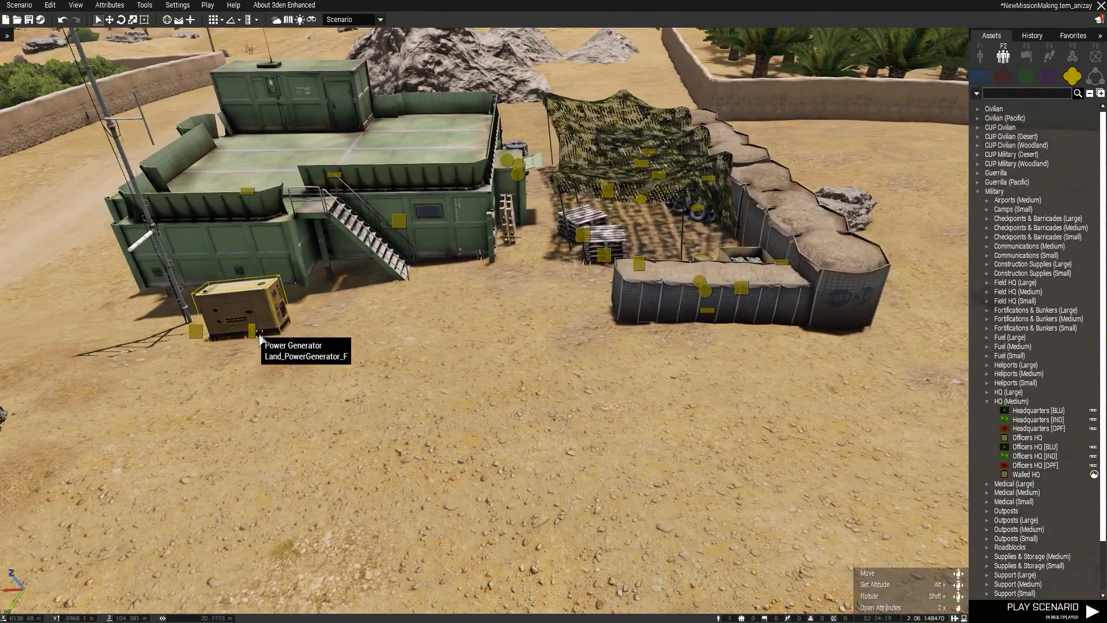
scroll(448, 361, down, 5)
drag(710, 181, 252, 480)
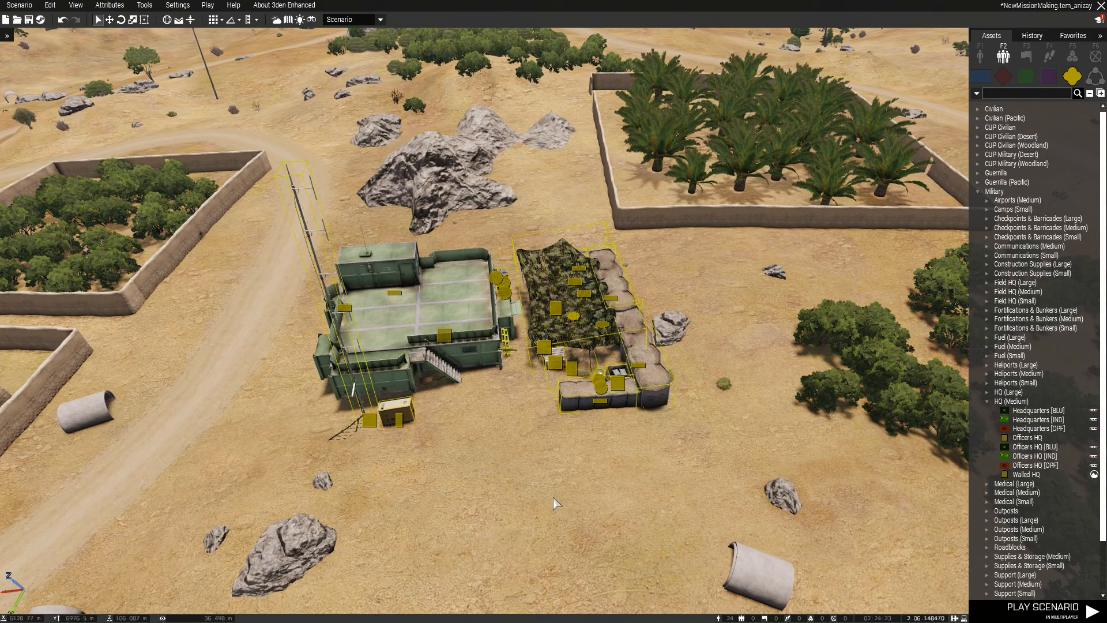
ctrl+click(580, 332)
key(alt+1)
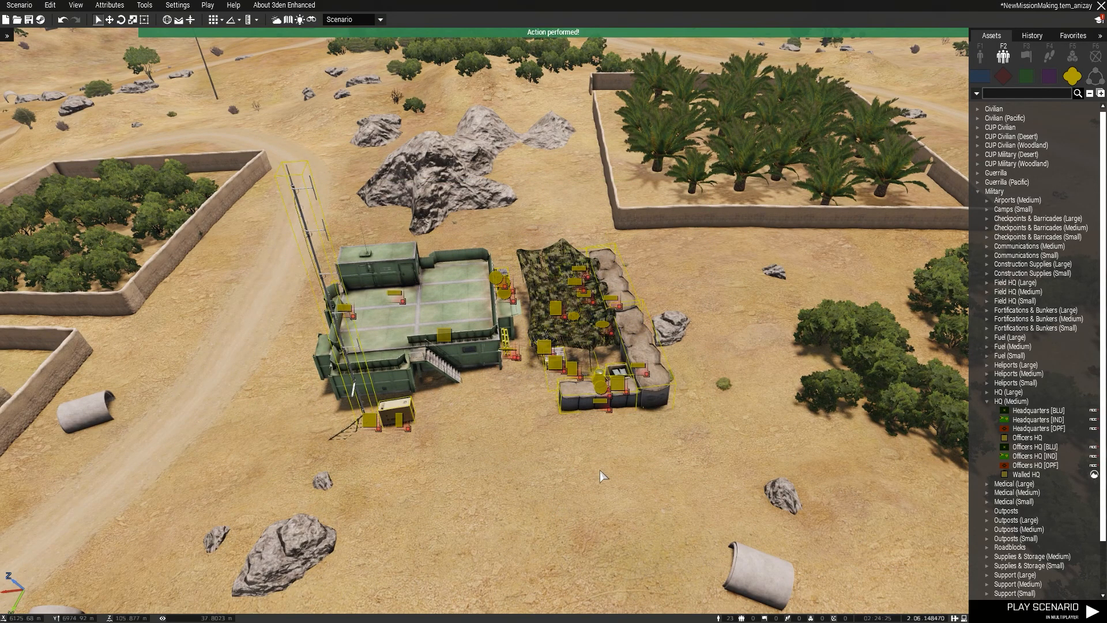
click(602, 476)
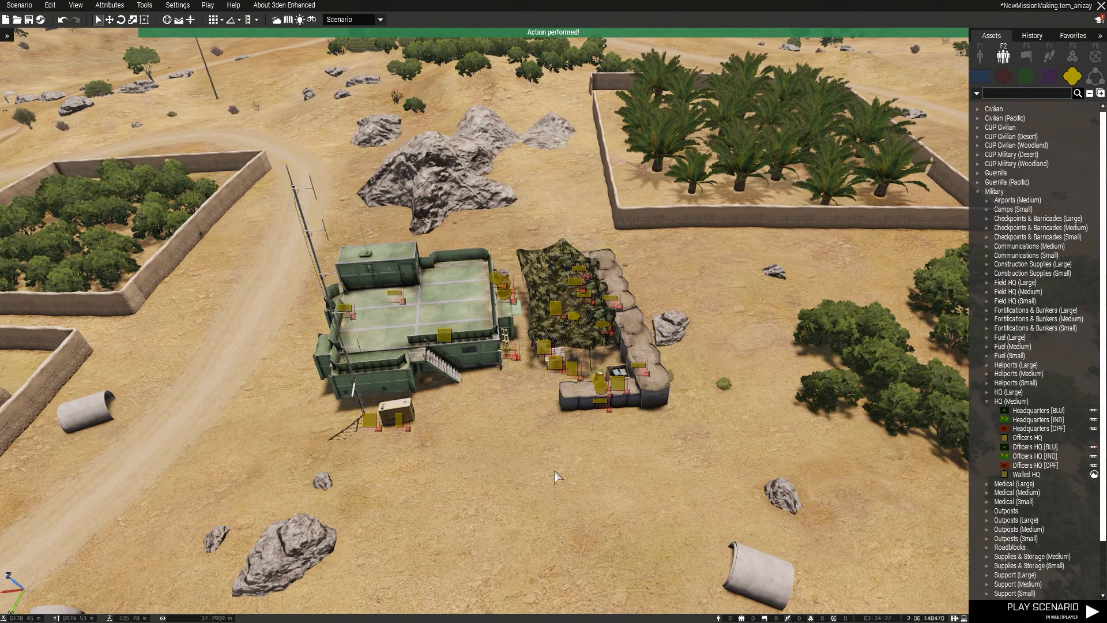
Turn the green Military Cargo HQ building itself into a simple object.
scroll(621, 490, up, 5)
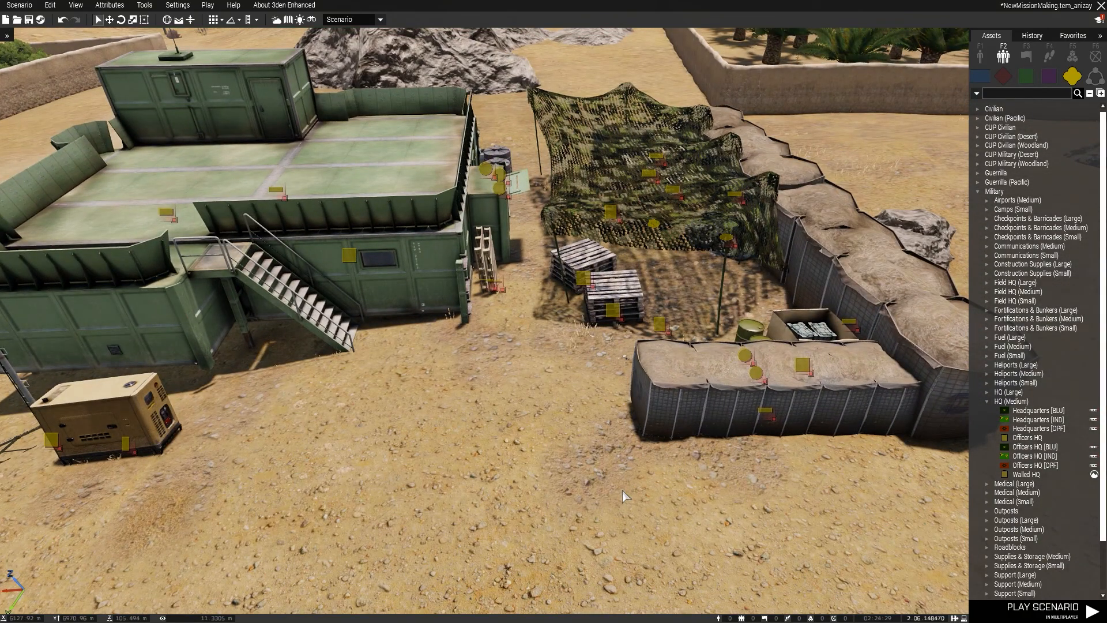
scroll(617, 471, up, 3)
right_drag(617, 471, 635, 398)
scroll(635, 398, down, 2)
key(a)
key(s)
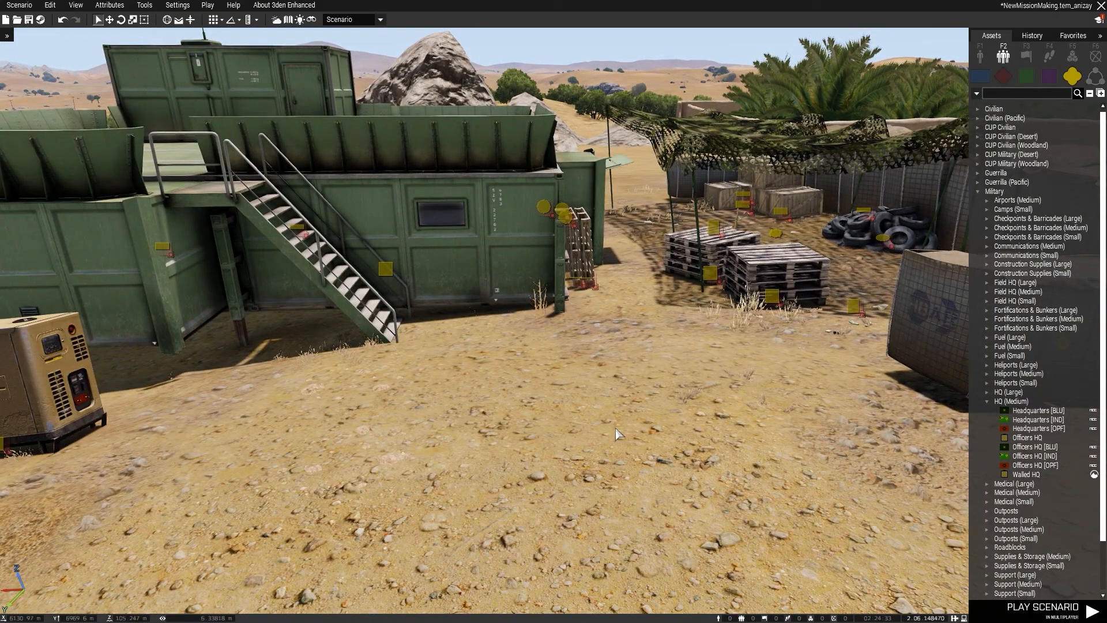
right_drag(663, 436, 552, 436)
key(q)
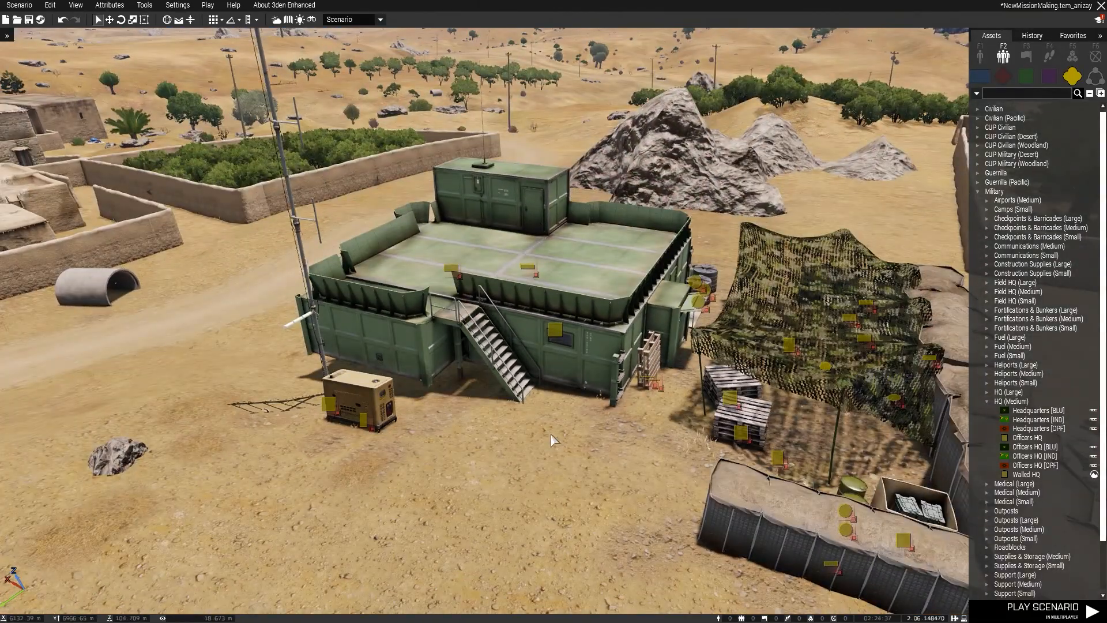
click(555, 330)
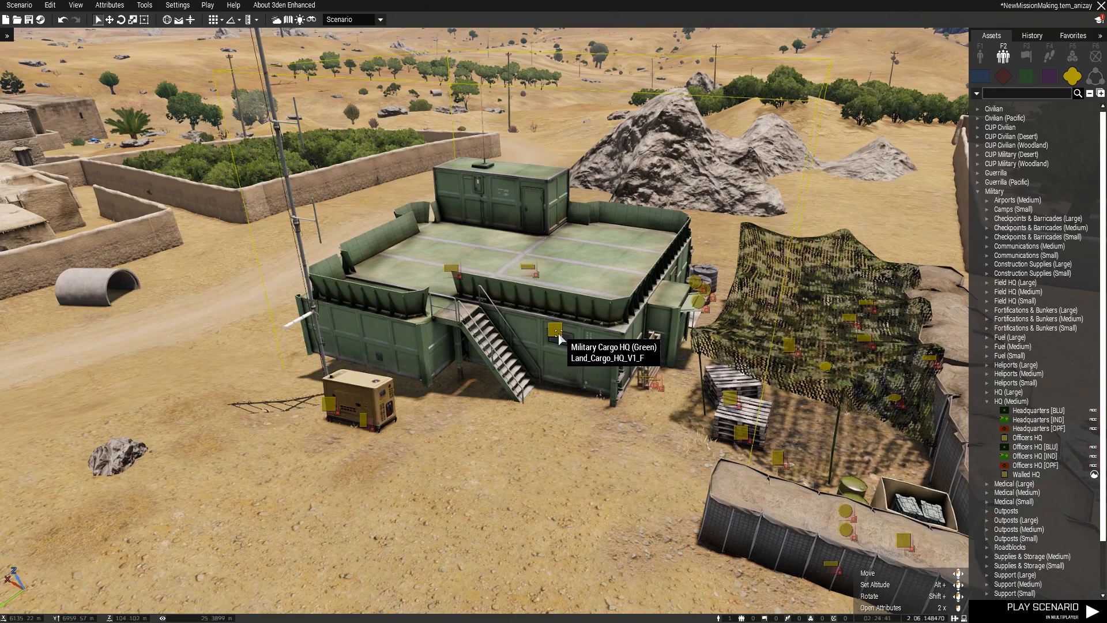
key(ctrl+shift+c)
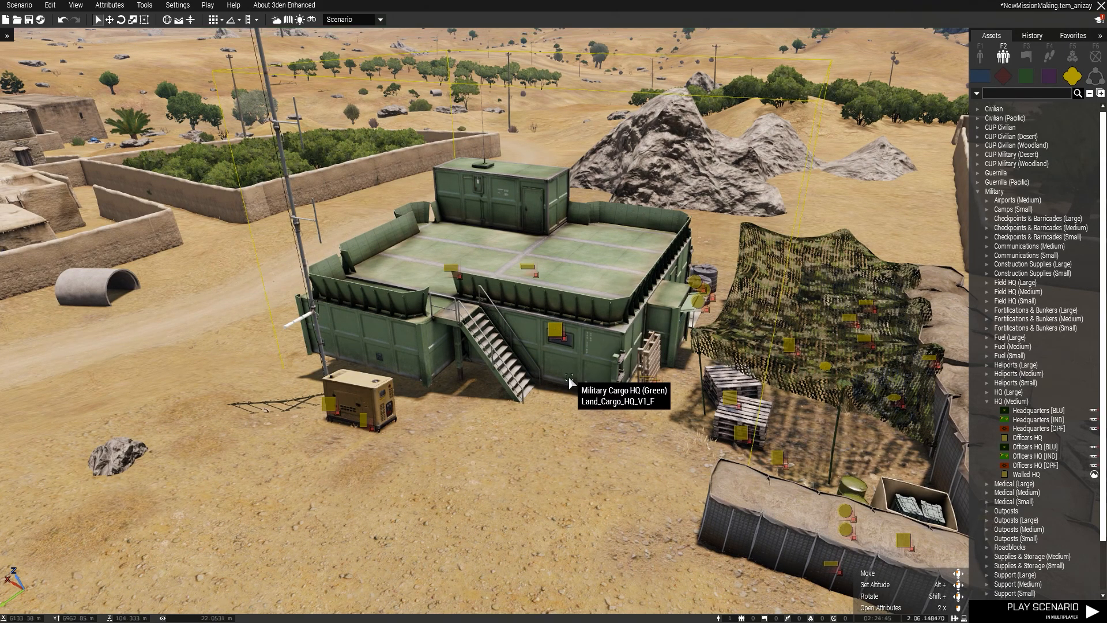
Examine the Military Cargo HQ's stairs, roof deck and the door of its rooftop container up close.
click(572, 425)
key(z)
key(z)
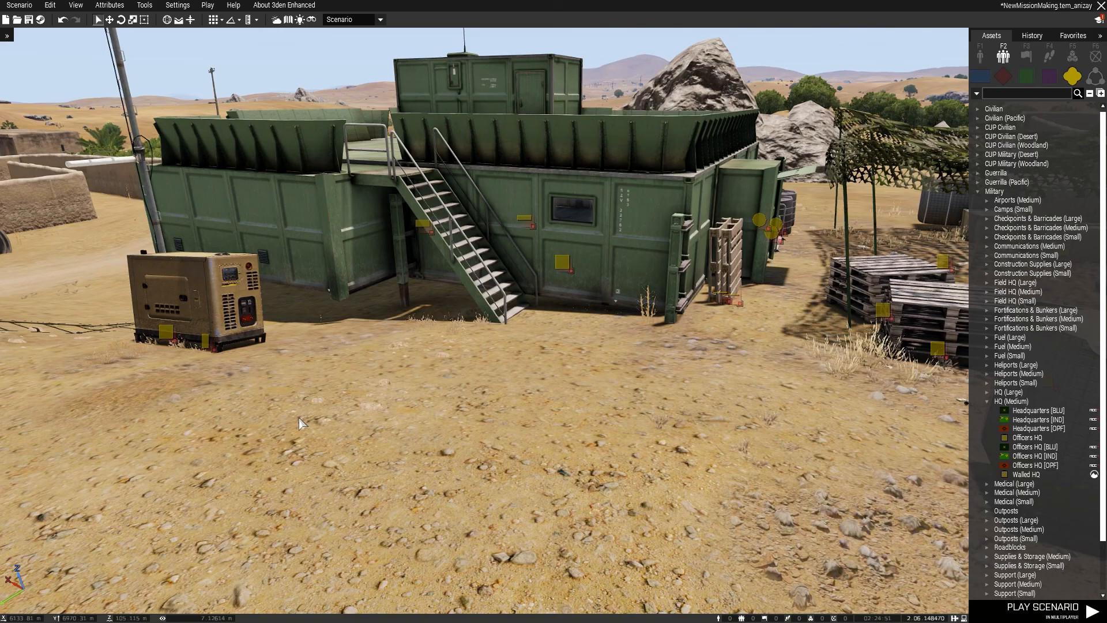
key(q)
right_drag(611, 284, 552, 431)
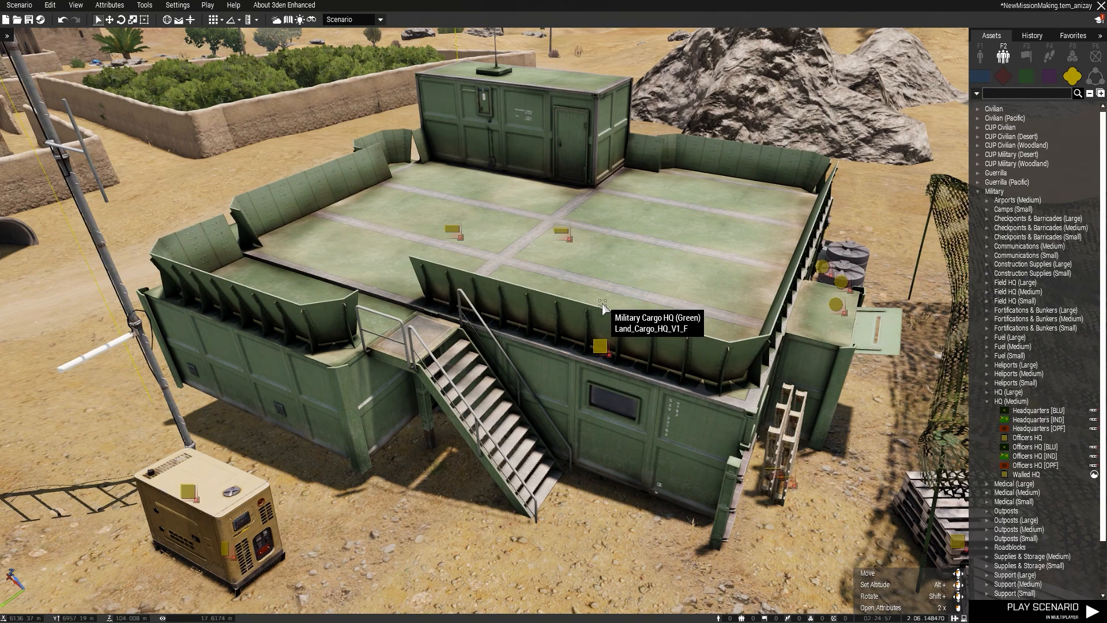
scroll(603, 306, up, 6)
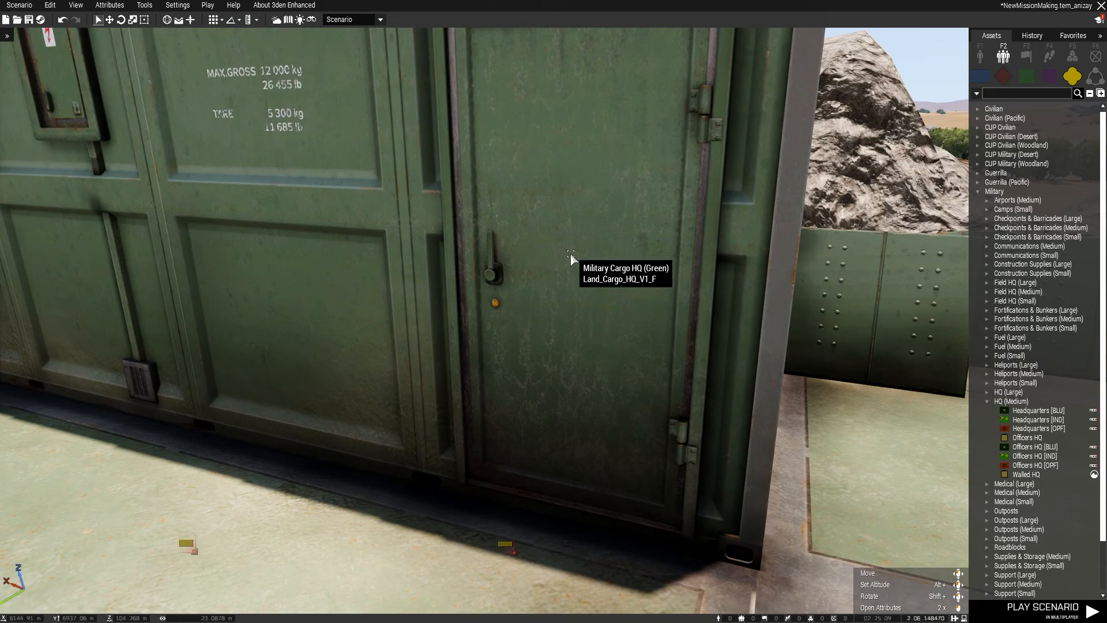
key(s)
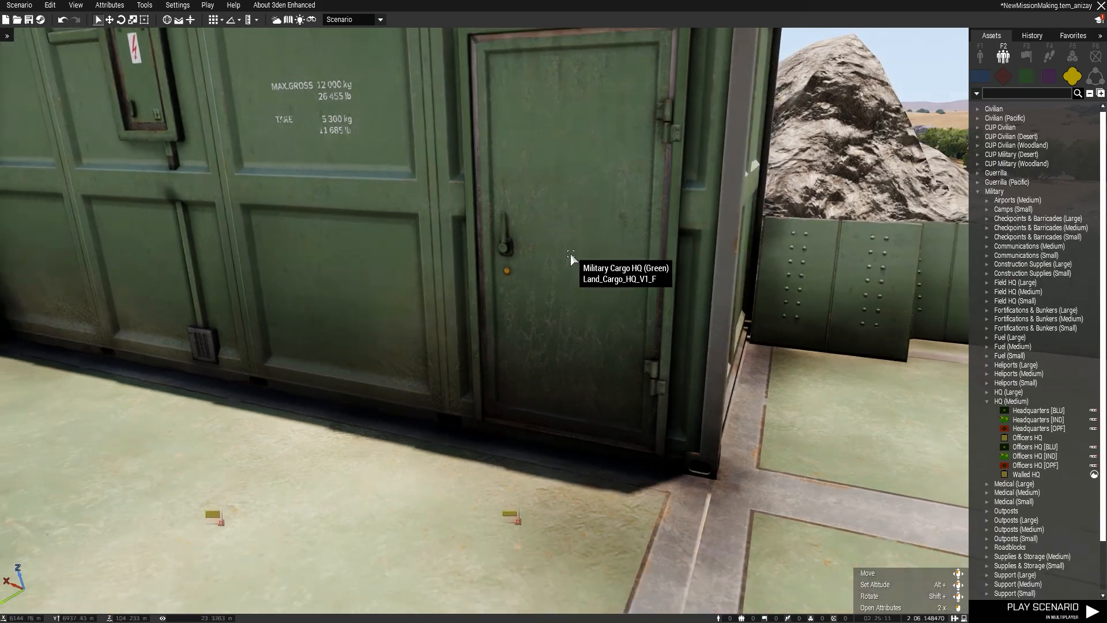
key(q)
right_drag(708, 269, 744, 327)
key(s)
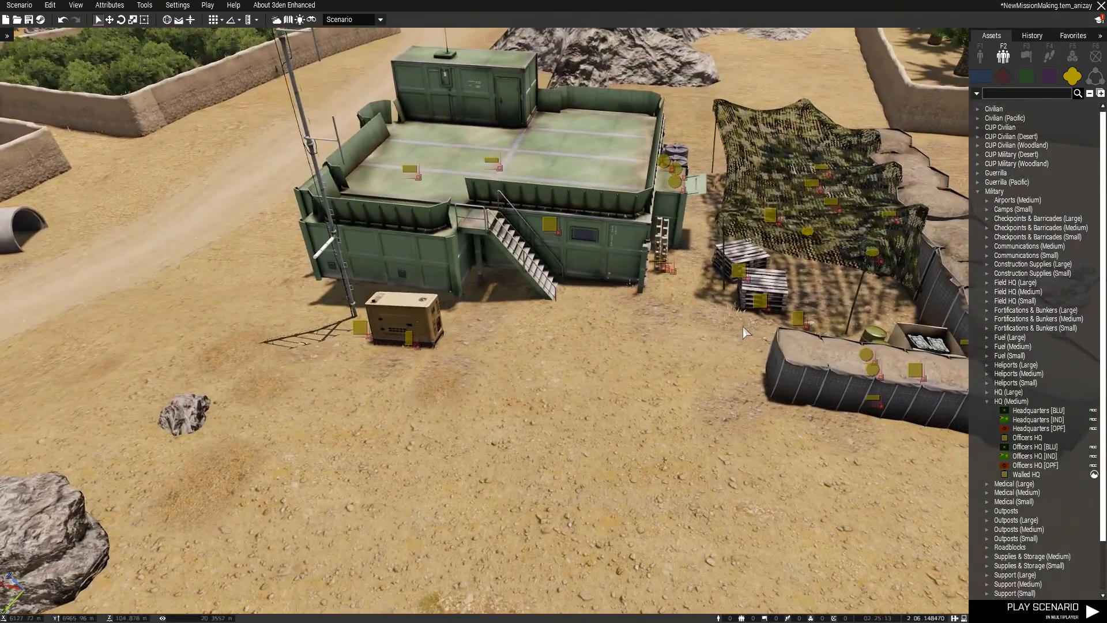
Switch the Military Cargo HQ building back from a simple object to a regular object.
key(w)
click(546, 373)
key(ctrl+c)
key(s)
right_drag(579, 403, 610, 409)
key(w)
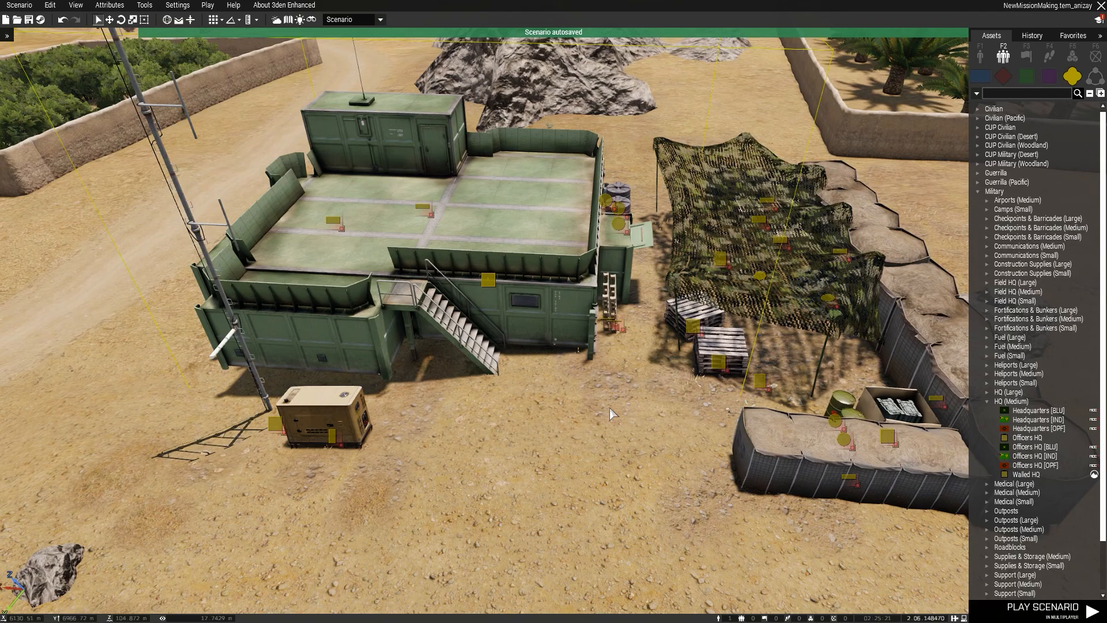
Examine the H-barriers, pallets, open box and digital camouflage net beside the Military Cargo HQ.
key(w)
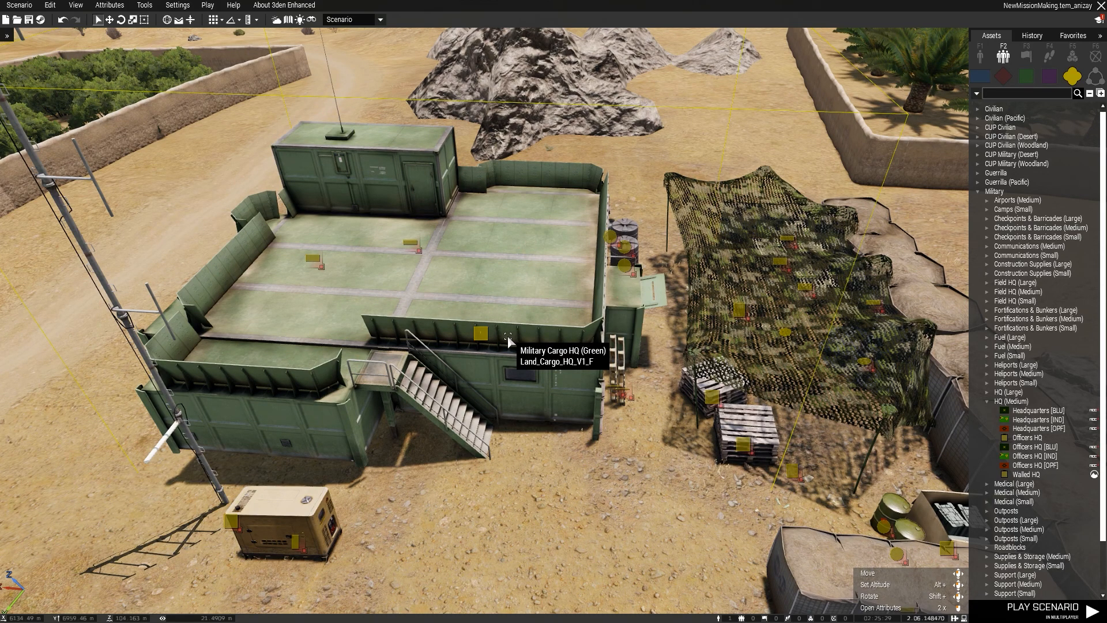
key(s)
scroll(637, 444, up, 3)
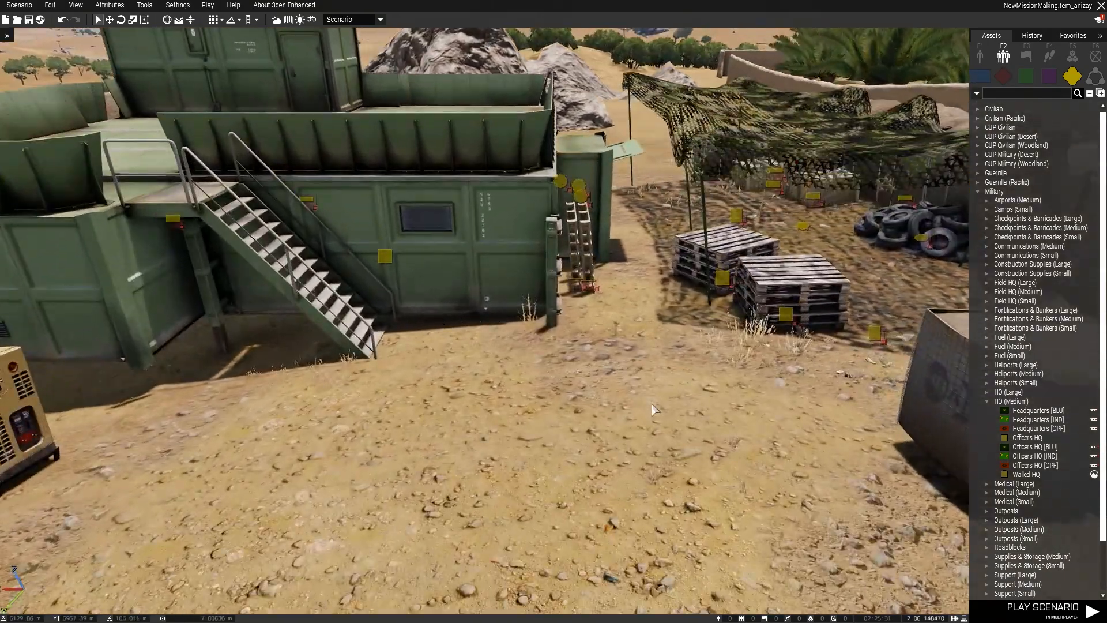
scroll(654, 428, down, 2)
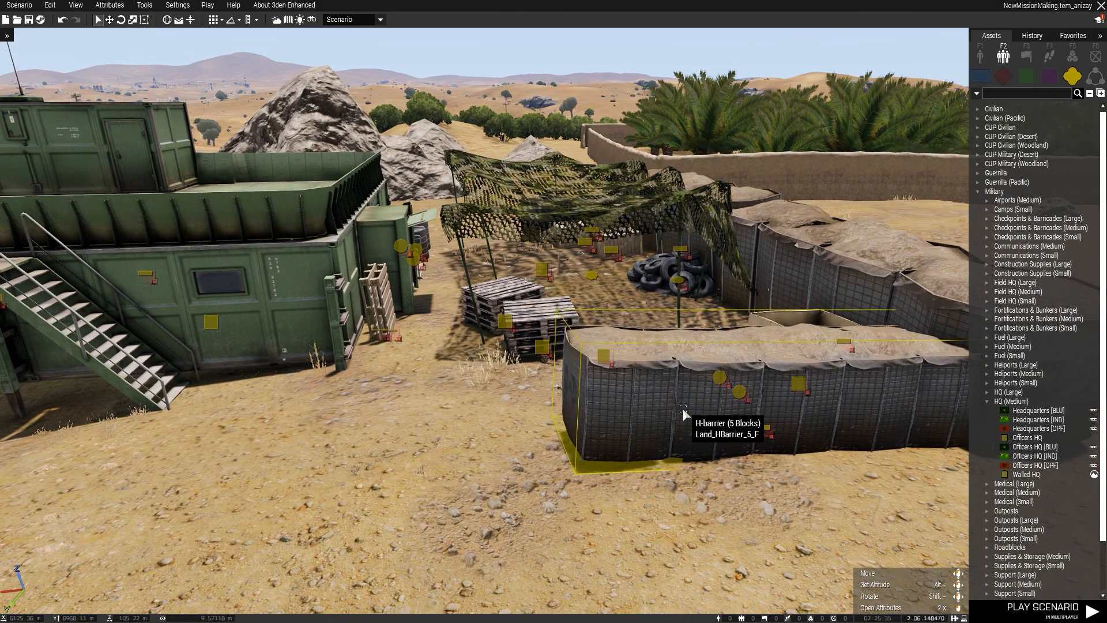
scroll(708, 415, down, 4)
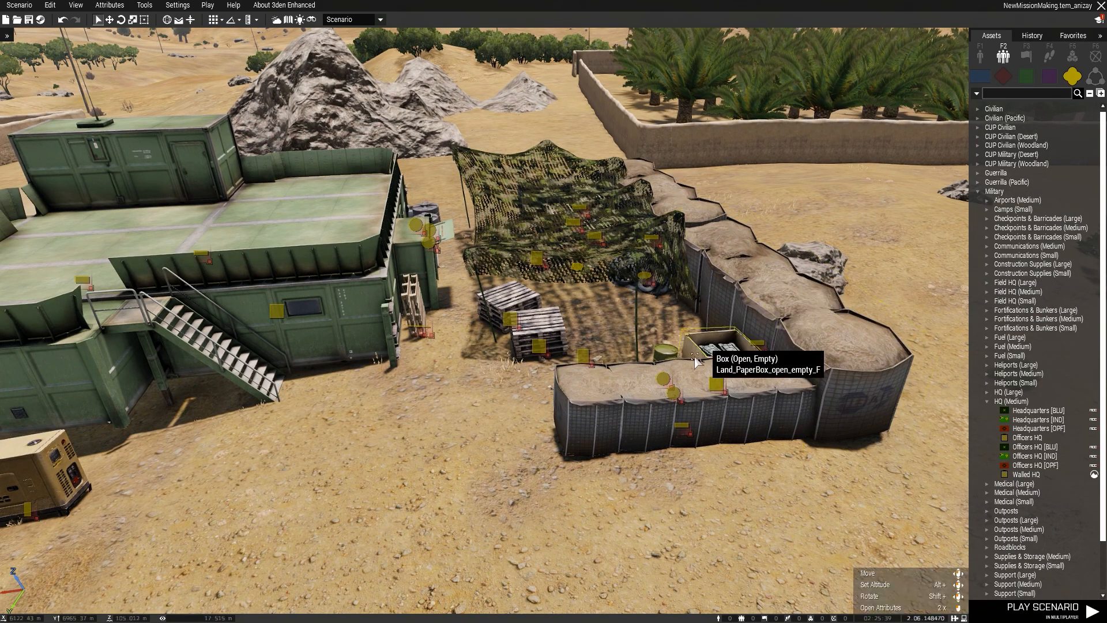
drag(835, 138, 479, 513)
click(530, 431)
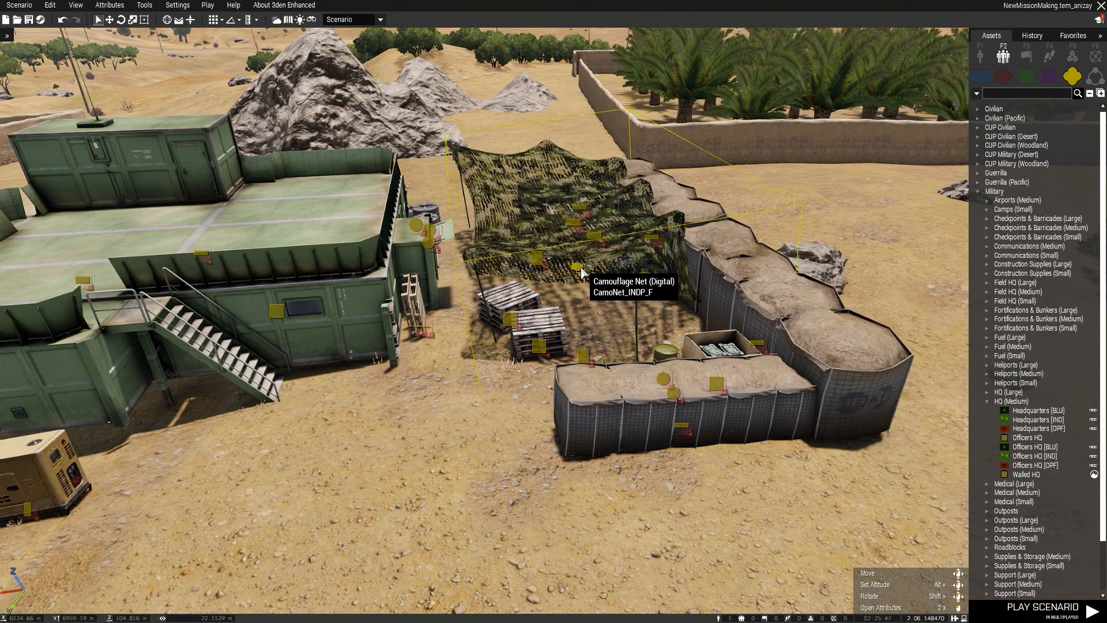
scroll(581, 279, up, 4)
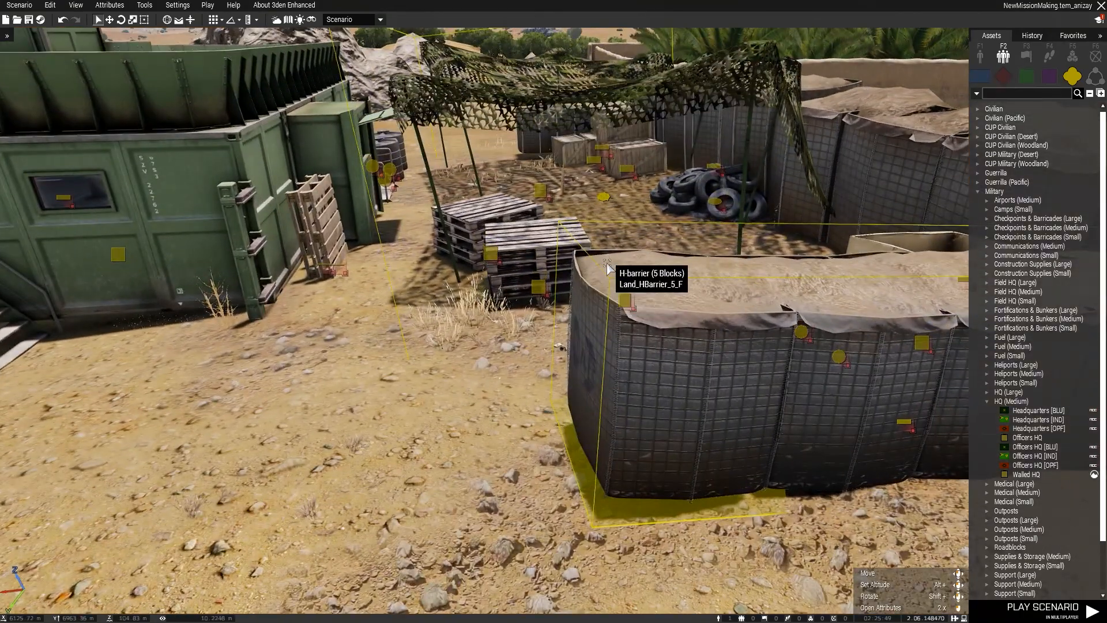
Inspect the pallet stacks, tire heap and H-barriers around the camouflage net from above and close to the ground.
scroll(606, 257, down, 3)
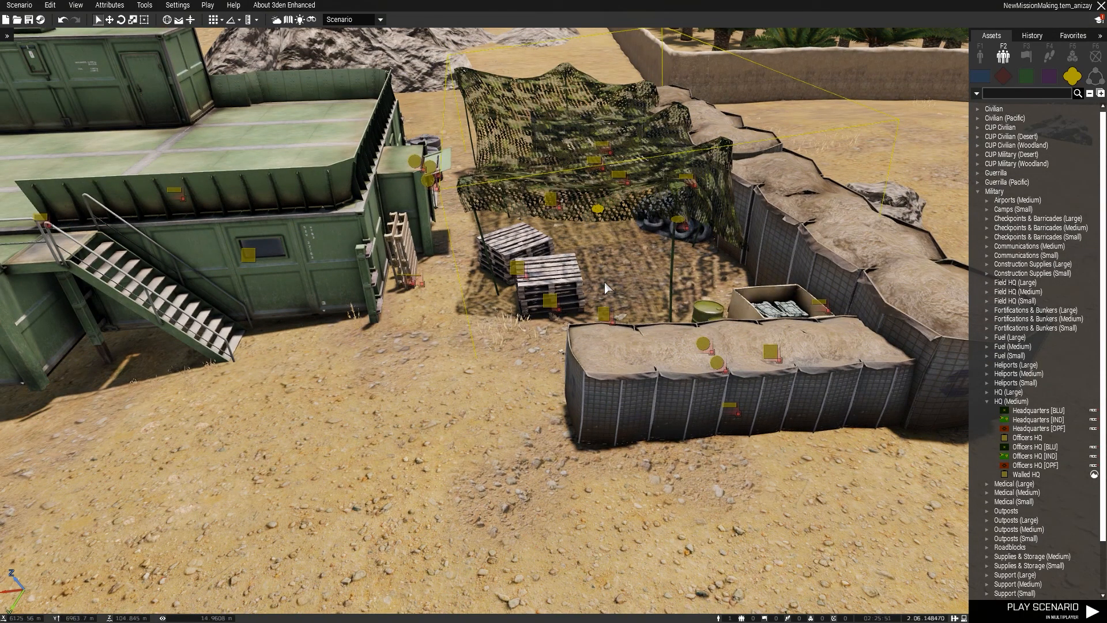
right_drag(604, 282, 605, 311)
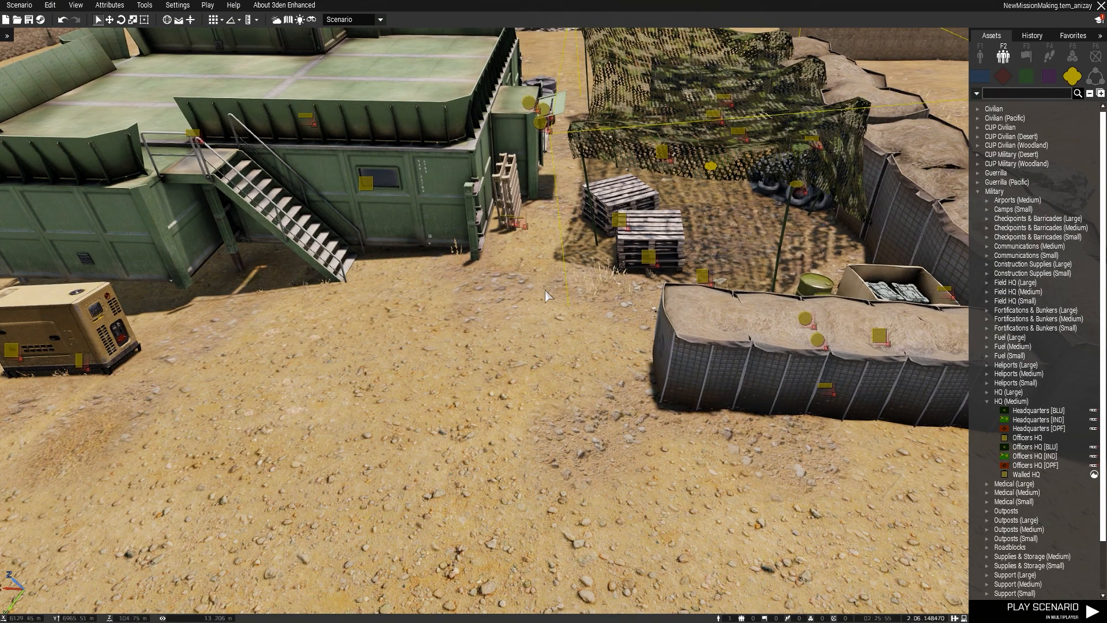
right_drag(543, 286, 568, 292)
scroll(526, 352, up, 3)
right_drag(557, 337, 565, 341)
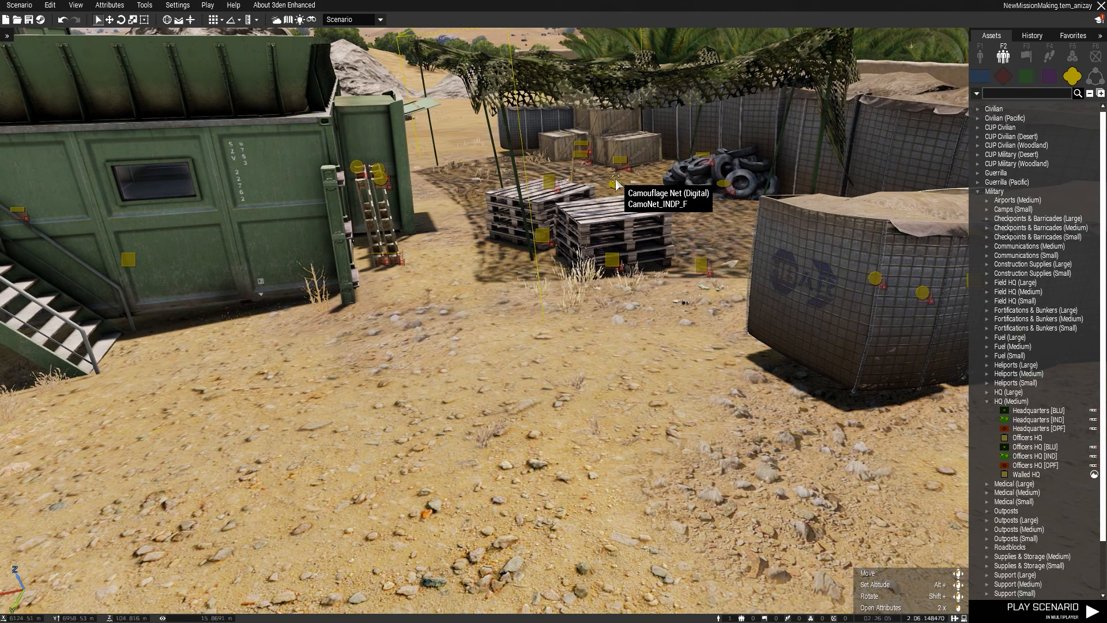
key(w)
right_drag(662, 219, 669, 219)
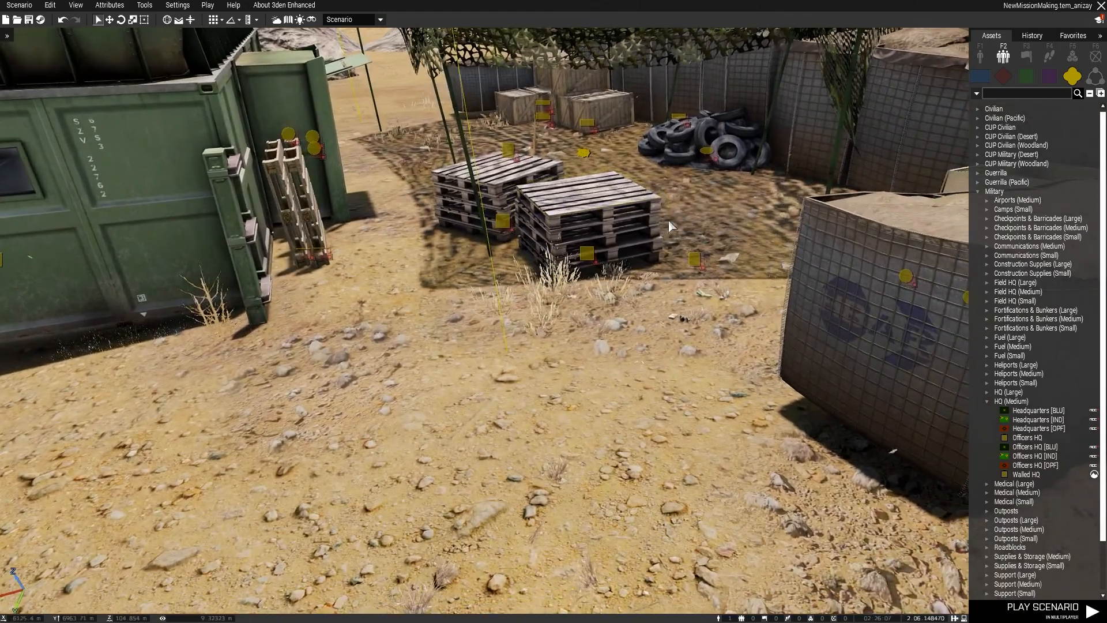
key(w)
key(d)
key(alt+s)
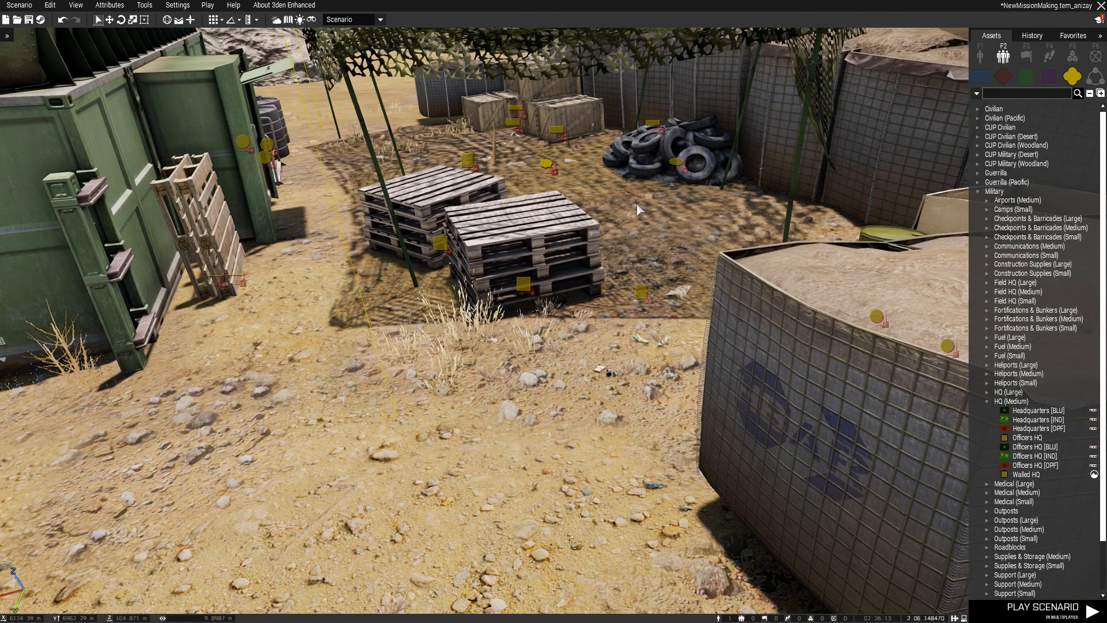
scroll(542, 167, down, 3)
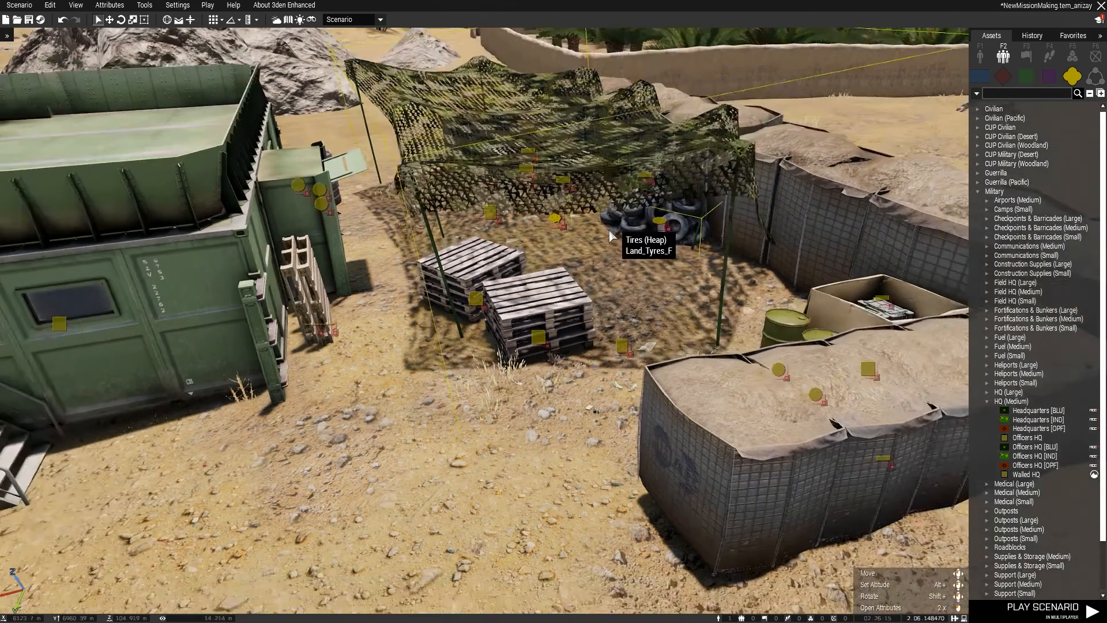
scroll(603, 277, up, 3)
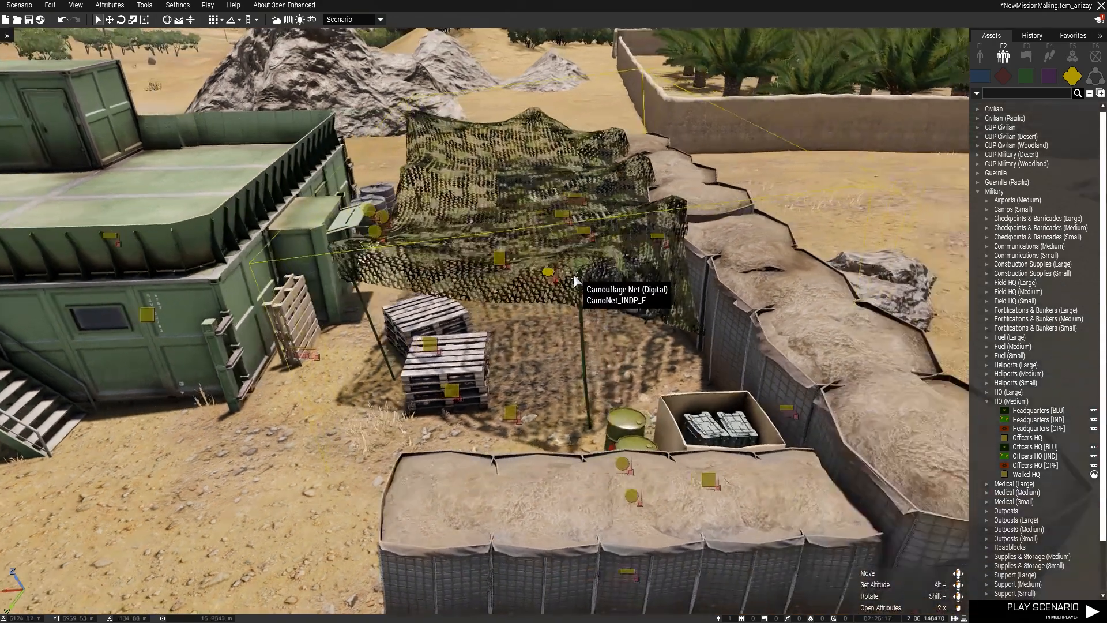
scroll(576, 288, up, 5)
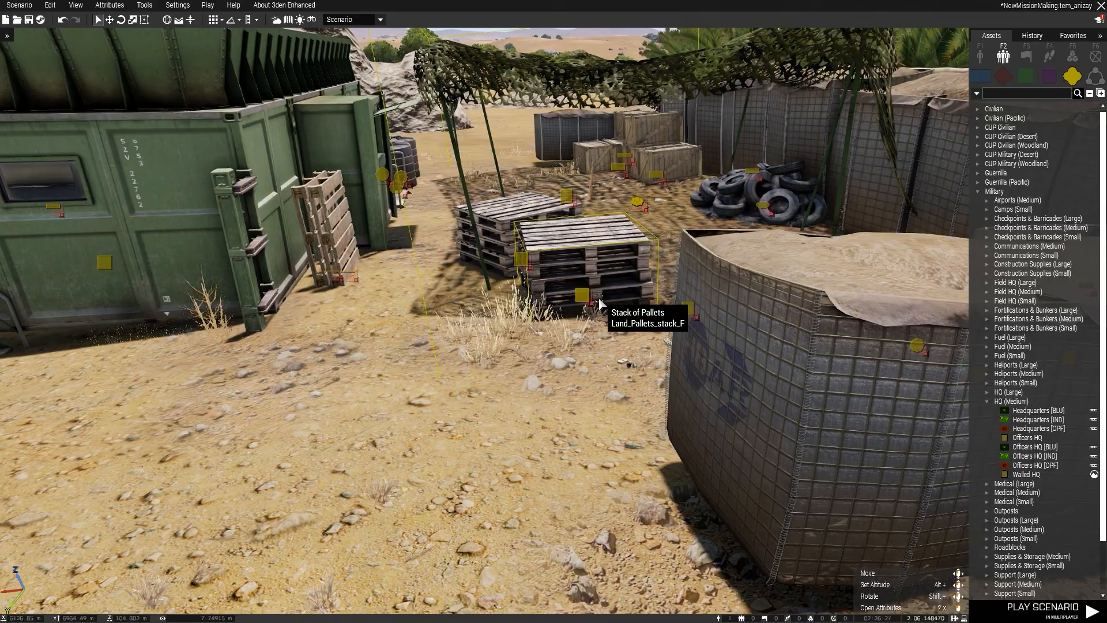
Look over the wooden crates under the camouflage net and the water tanks beside the green HQ building.
key(s)
right_drag(599, 284, 685, 314)
key(w)
key(w)
key(w)
key(w)
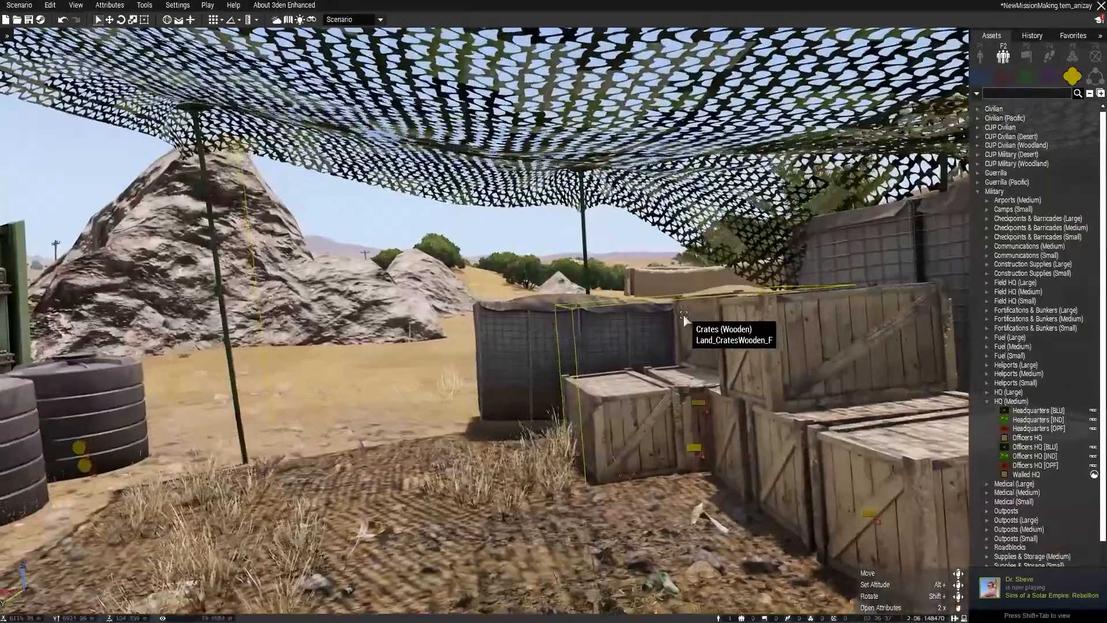
right_drag(749, 190, 563, 278)
key(w)
key(d)
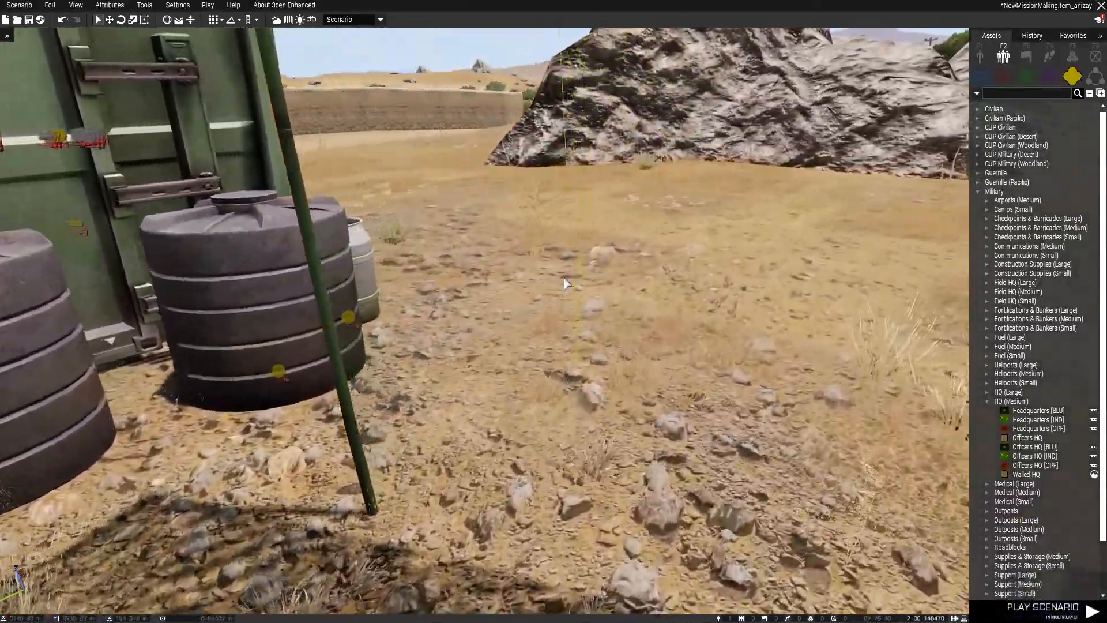
key(w)
key(d)
right_drag(564, 278, 865, 231)
Survey the village from above, comparing the Military Cargo HQ composition with the objects placed in the mosque compound.
key(s)
right_drag(488, 294, 707, 410)
key(q)
key(s)
key(q)
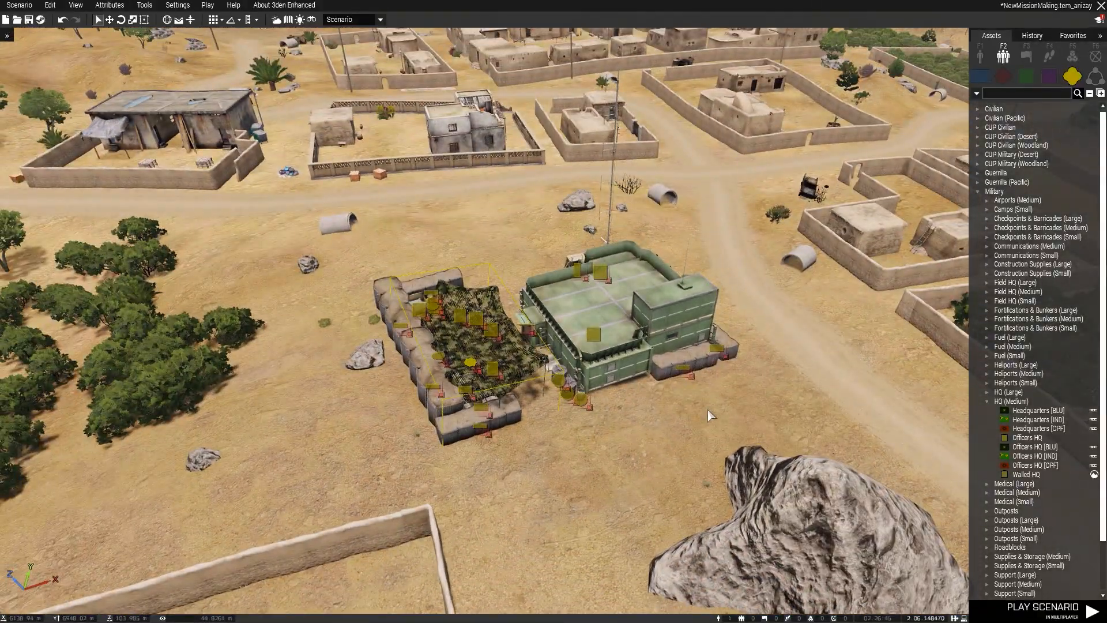
key(w)
key(d)
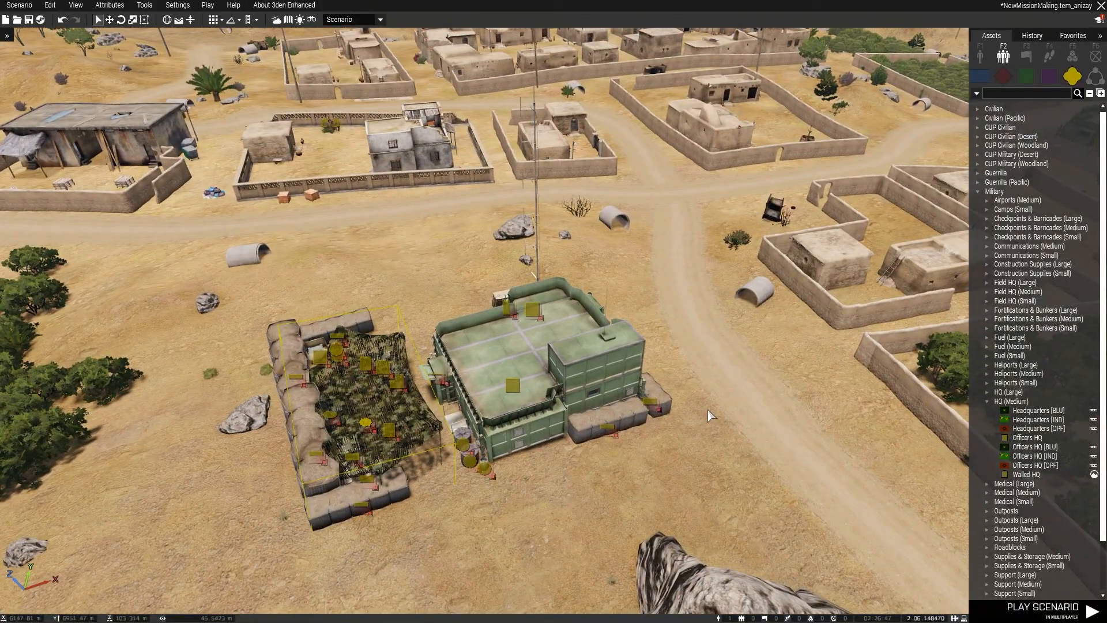
key(s)
key(q)
right_drag(749, 415, 676, 418)
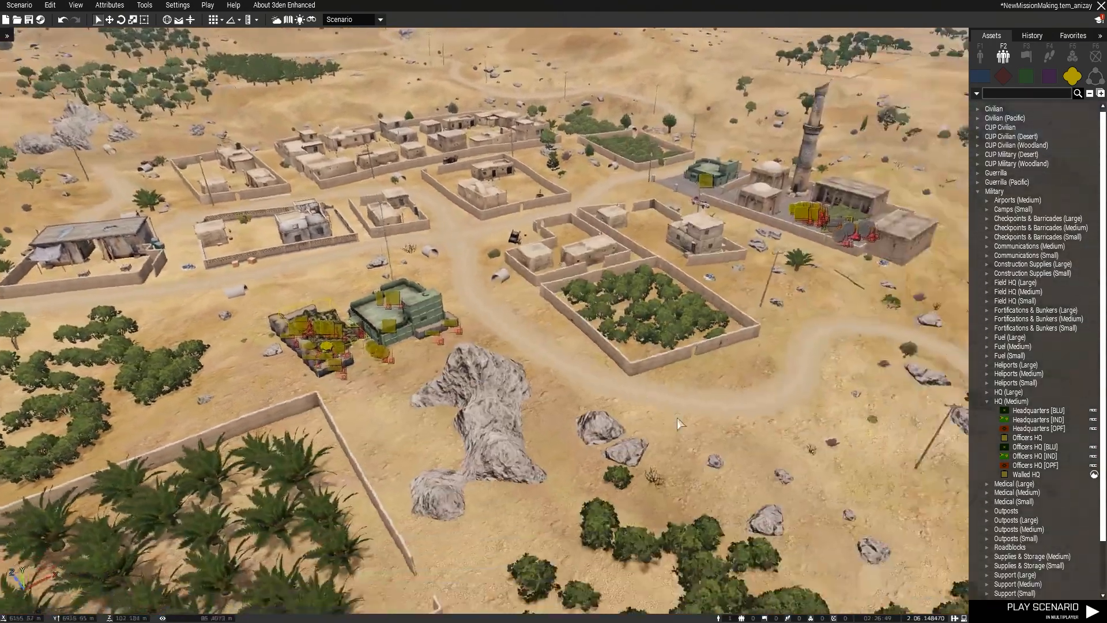
drag(65, 417, 914, 81)
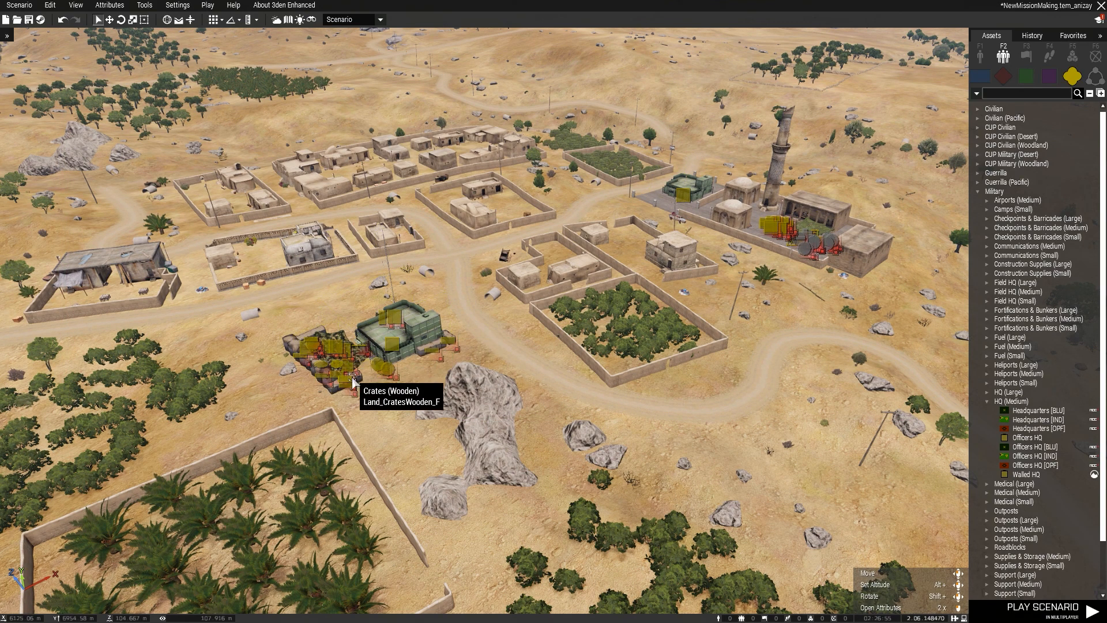
scroll(787, 248, up, 3)
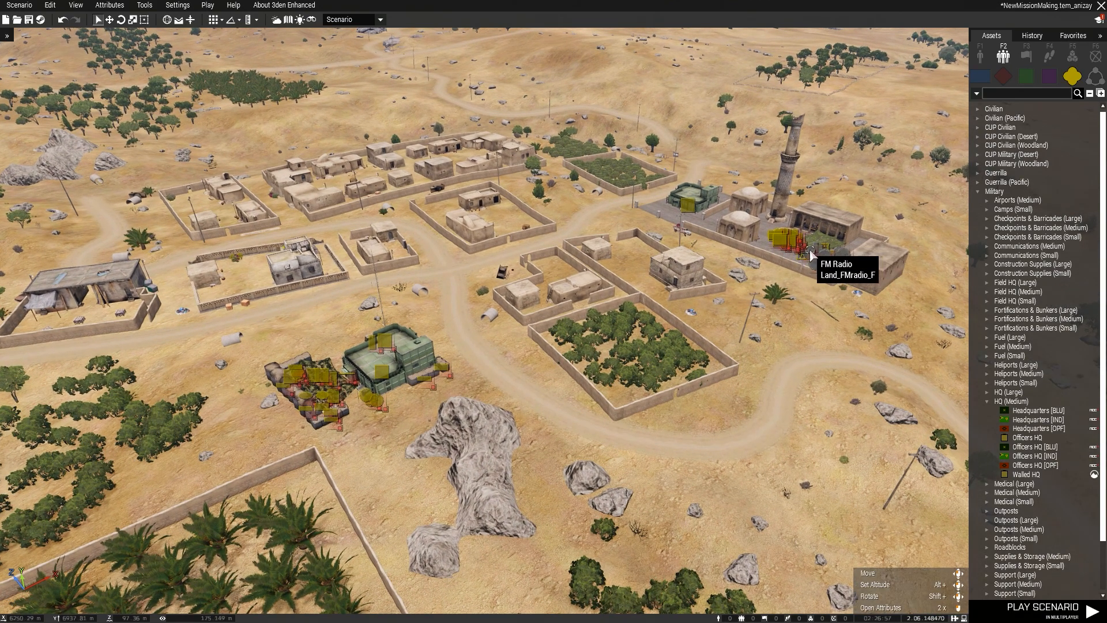
right_drag(795, 346, 753, 356)
key(w)
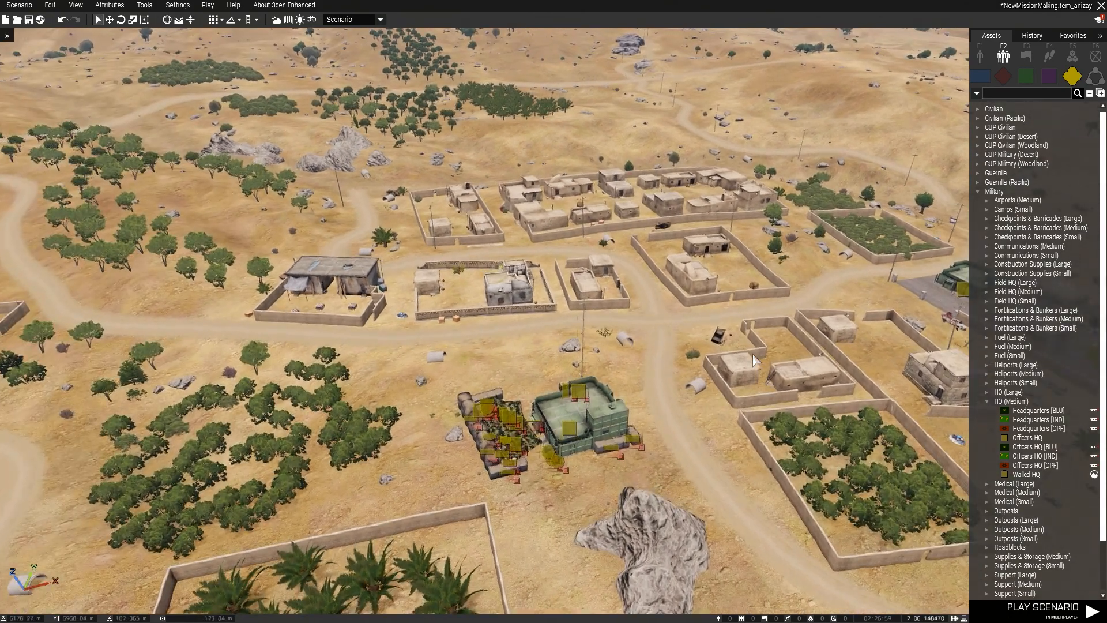
key(d)
key(s)
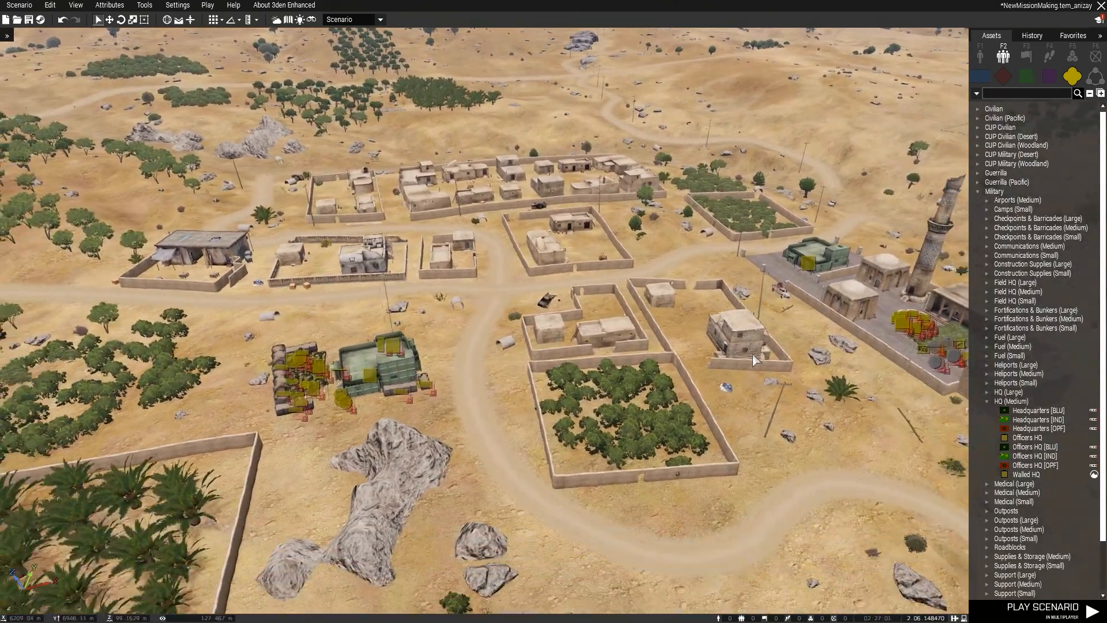